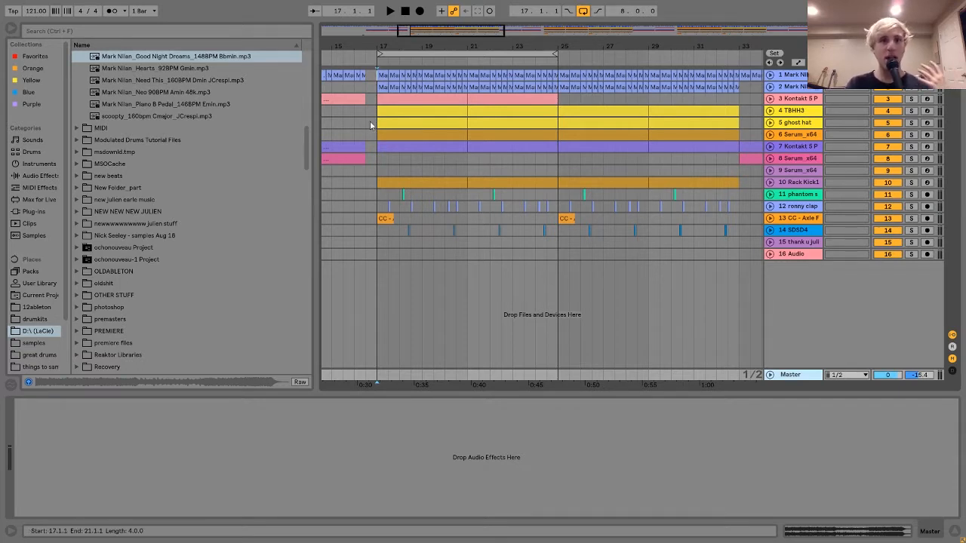
# Step: Play the full arrangement from bar 17 to hear the finished section
pyautogui.click(377, 78)
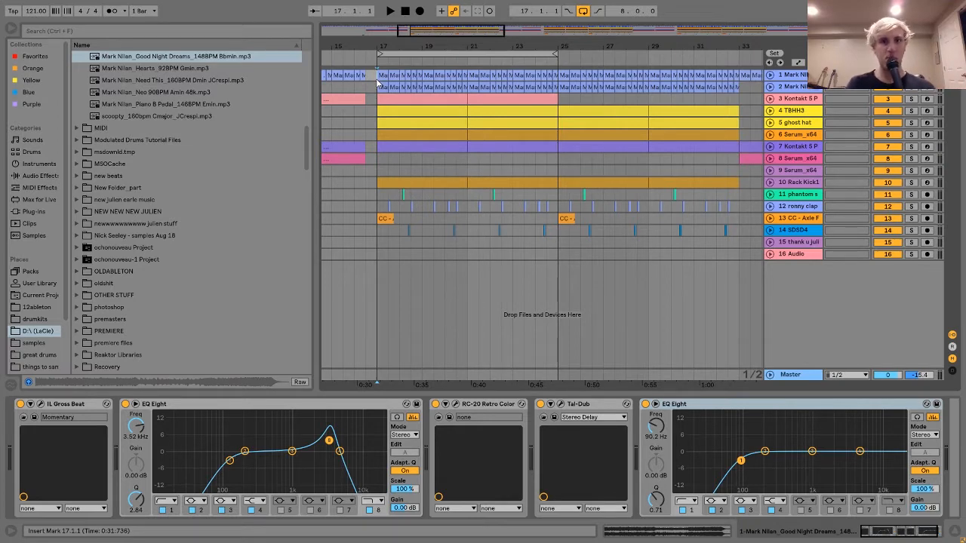
pyautogui.press('space')
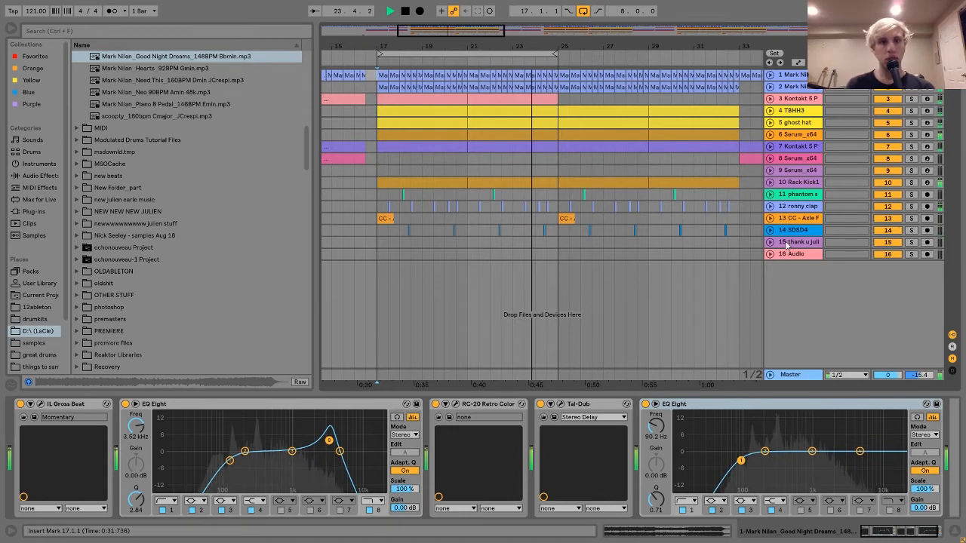
pyautogui.press('space')
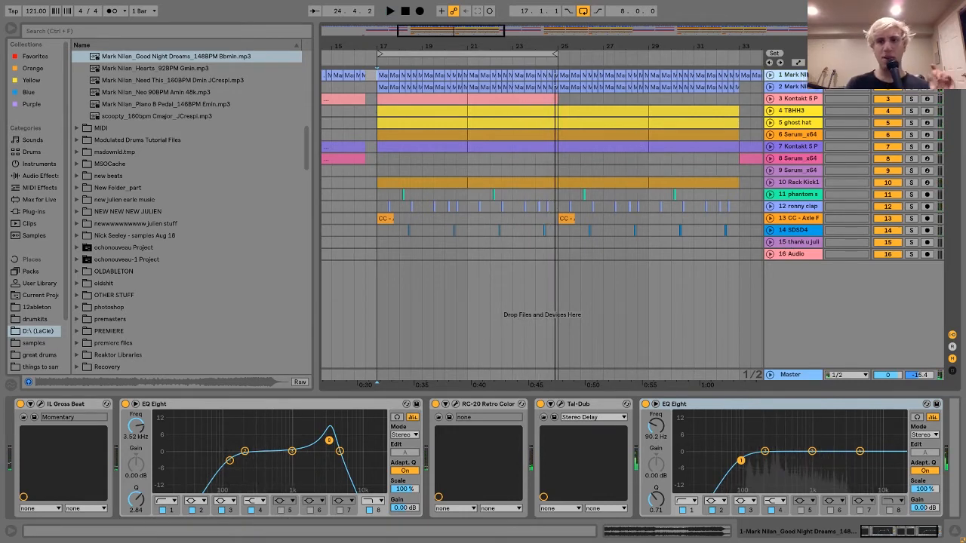
# Step: Solo the first sample track and play it on its own from bar 17
pyautogui.click(910, 75)
pyautogui.press('space')
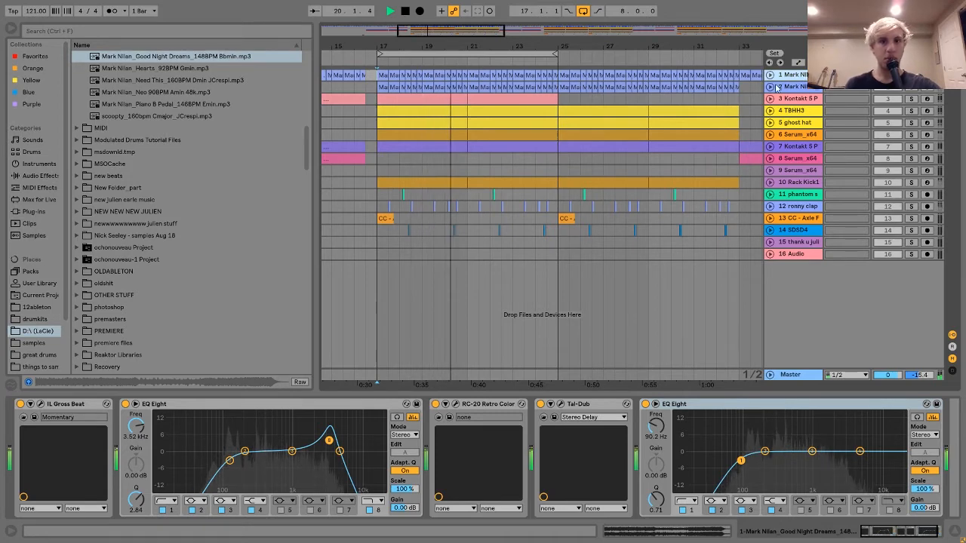
pyautogui.press('space')
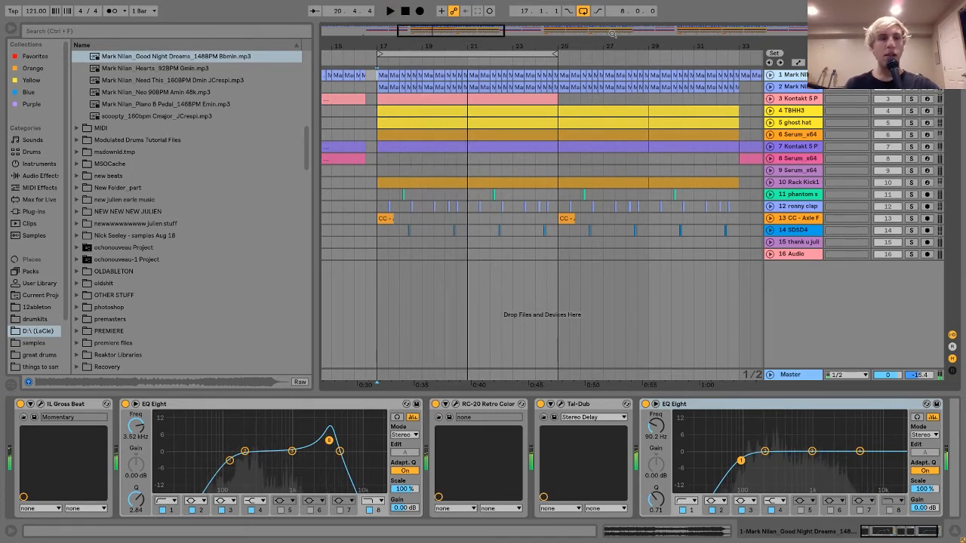
# Step: Unfold the first sample track and bypass all its effects: Gross Beat, both EQ Eights, RC-20 Retro Color and Tal-Dub
pyautogui.click(169, 58)
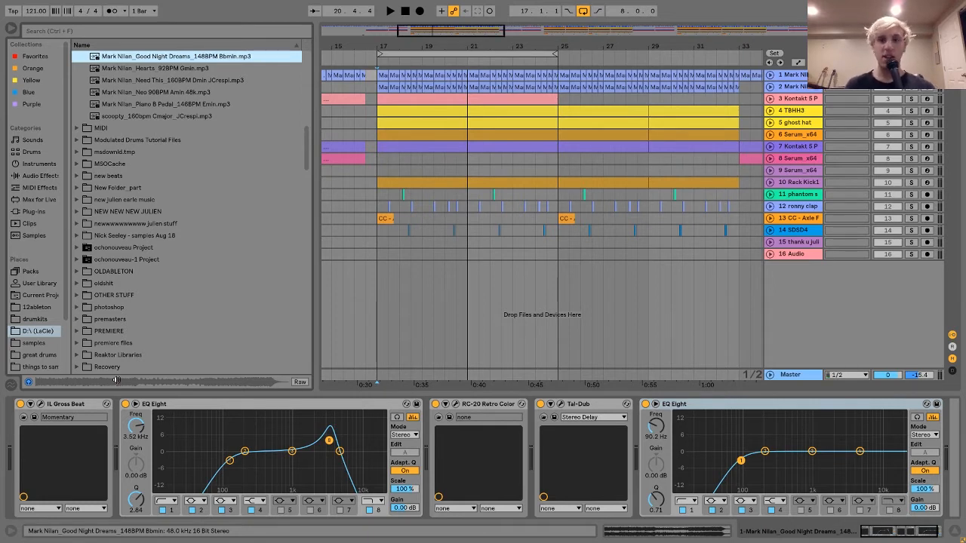
pyautogui.click(769, 75)
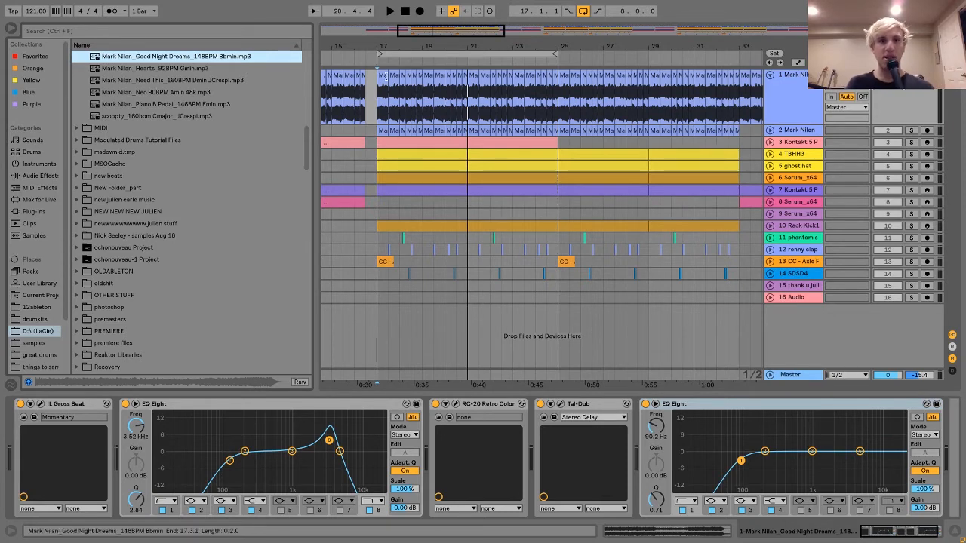
pyautogui.moveTo(387, 50); pyautogui.dragTo(387, 98)
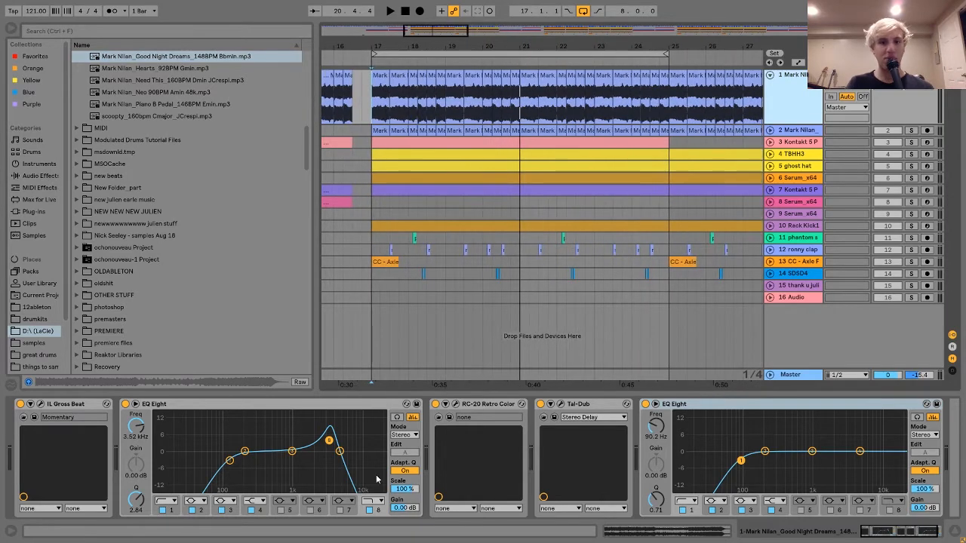
pyautogui.moveTo(520, 48); pyautogui.dragTo(520, 52)
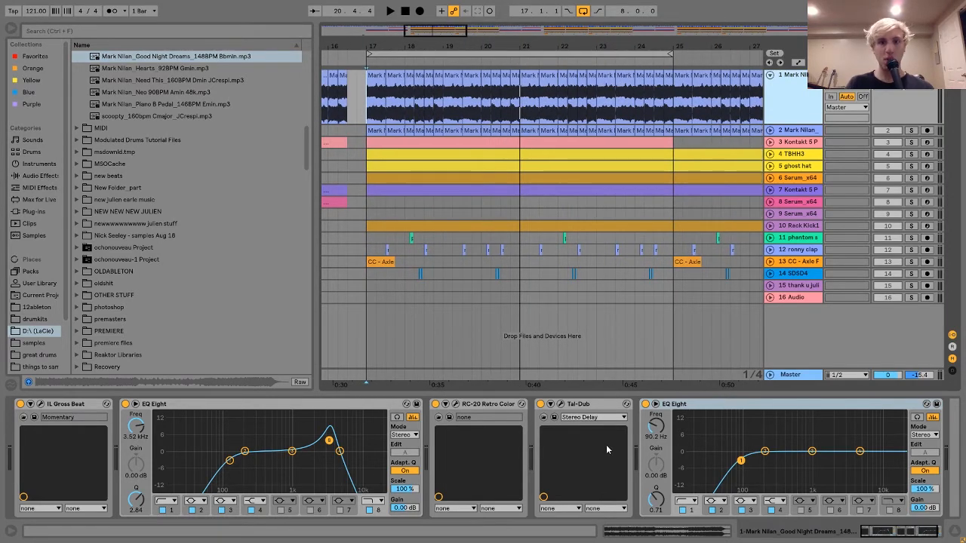
pyautogui.click(645, 404)
pyautogui.click(540, 404)
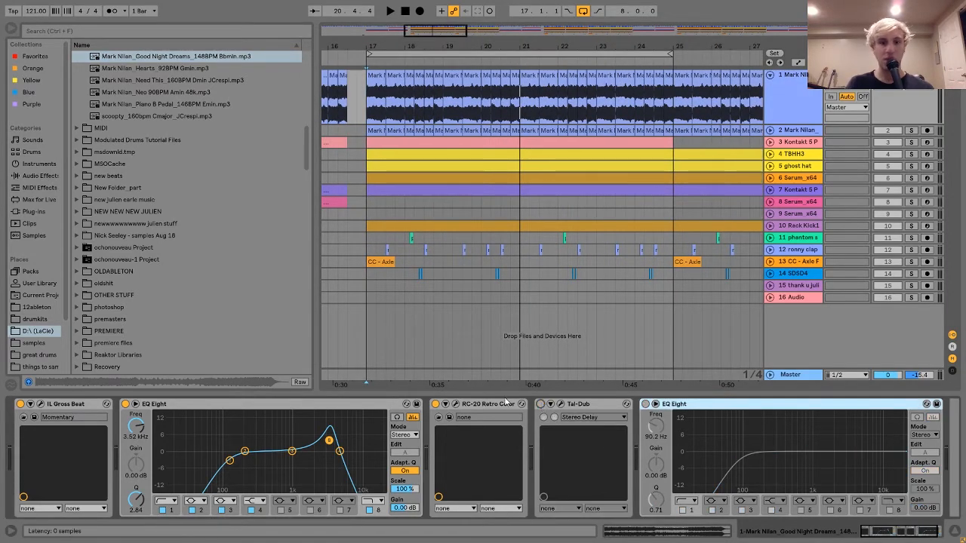
pyautogui.click(435, 404)
pyautogui.click(126, 404)
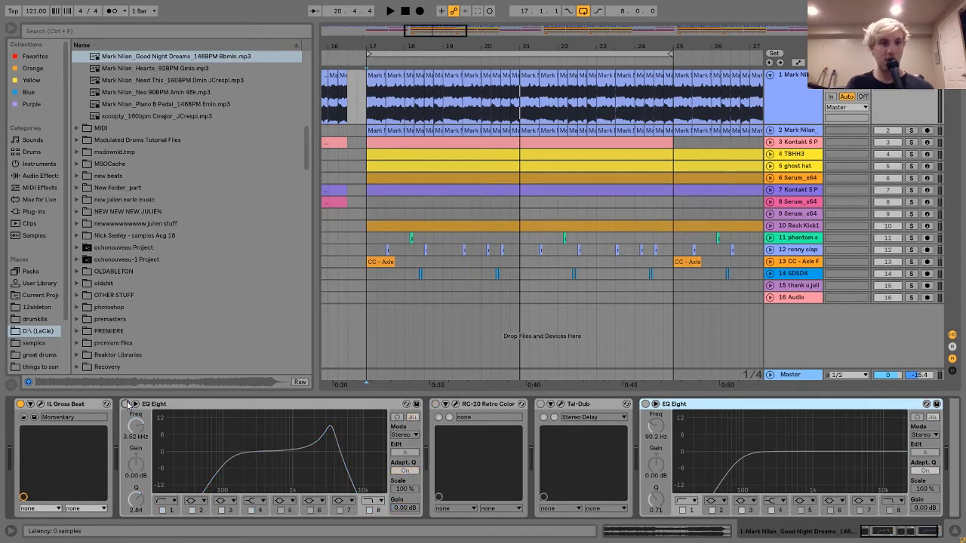
pyautogui.click(20, 403)
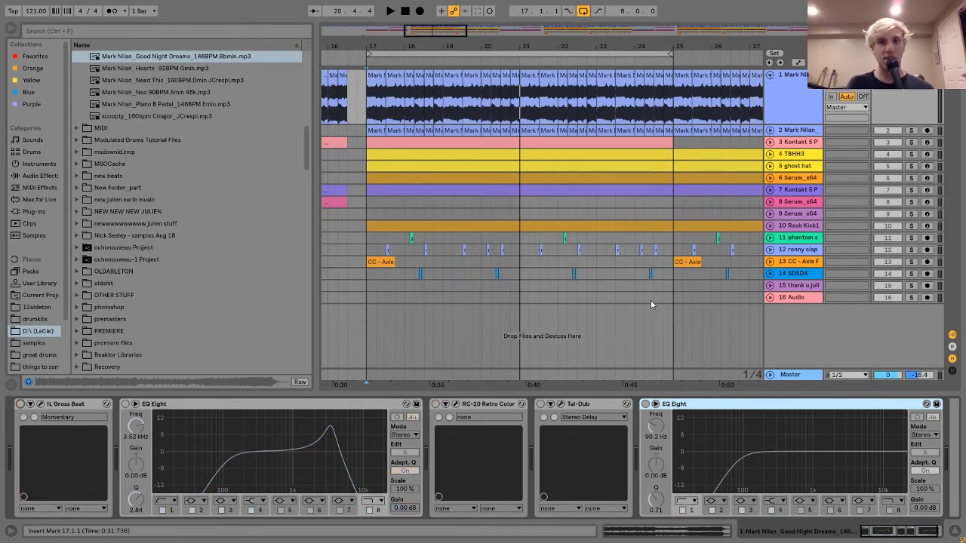
# Step: Play the soloed sample track without effects through the chops of bars 17 to 20
pyautogui.press('space')
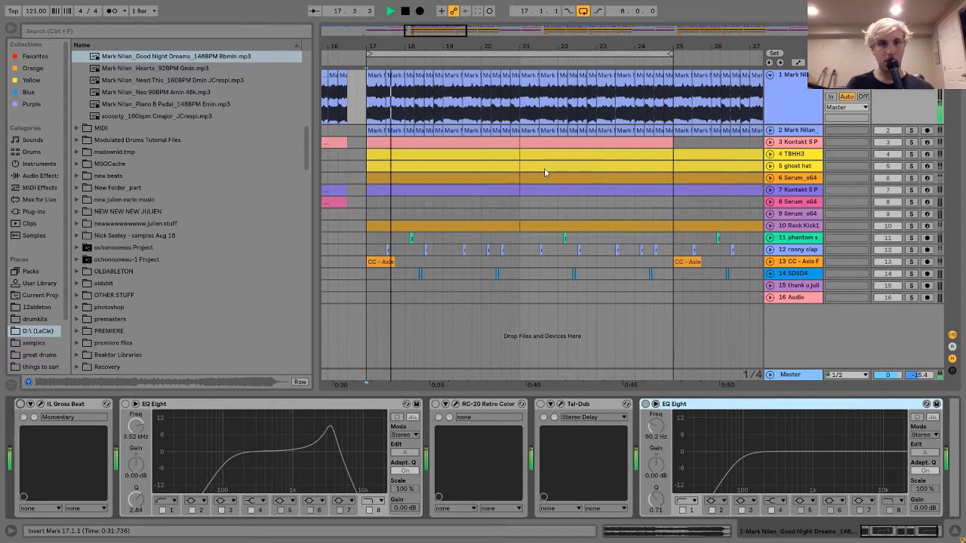
pyautogui.moveTo(438, 45); pyautogui.dragTo(443, 68)
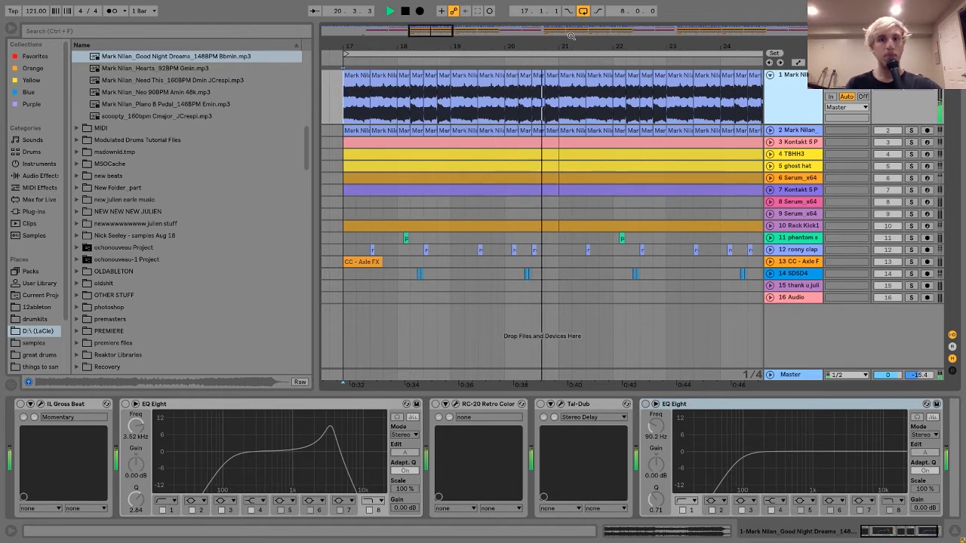
pyautogui.press('space')
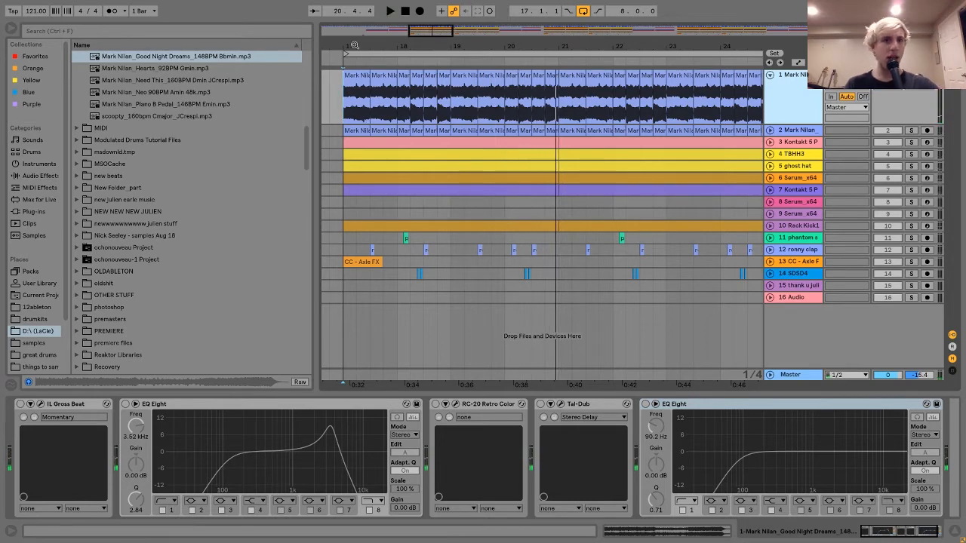
pyautogui.moveTo(354, 45)
pyautogui.mouseDown()
pyautogui.moveTo(350, 57)
pyautogui.moveTo(350, 43)
pyautogui.mouseUp()
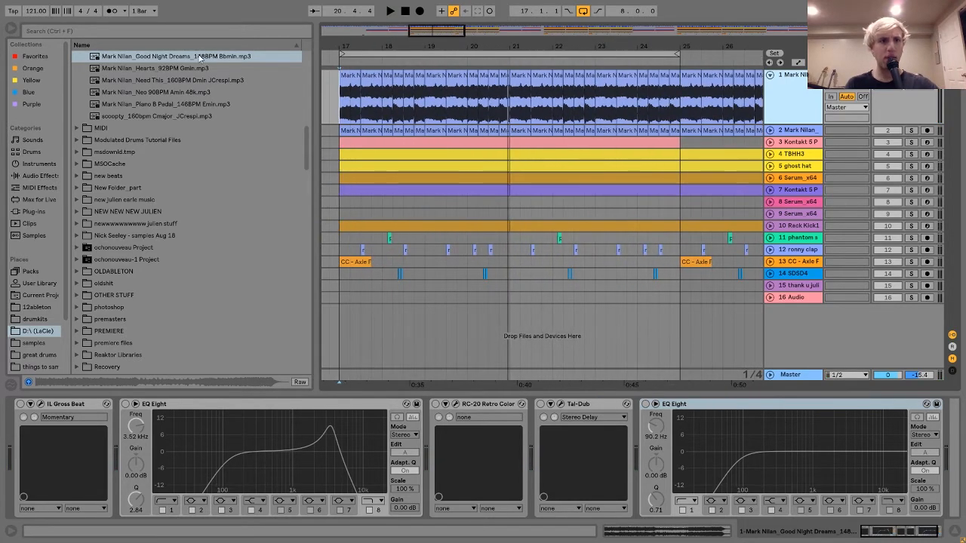
# Step: Select the original Good Night Dreams 148BPM Bbmin sample in the browser and replay the dry chops from bar 17
pyautogui.click(192, 57)
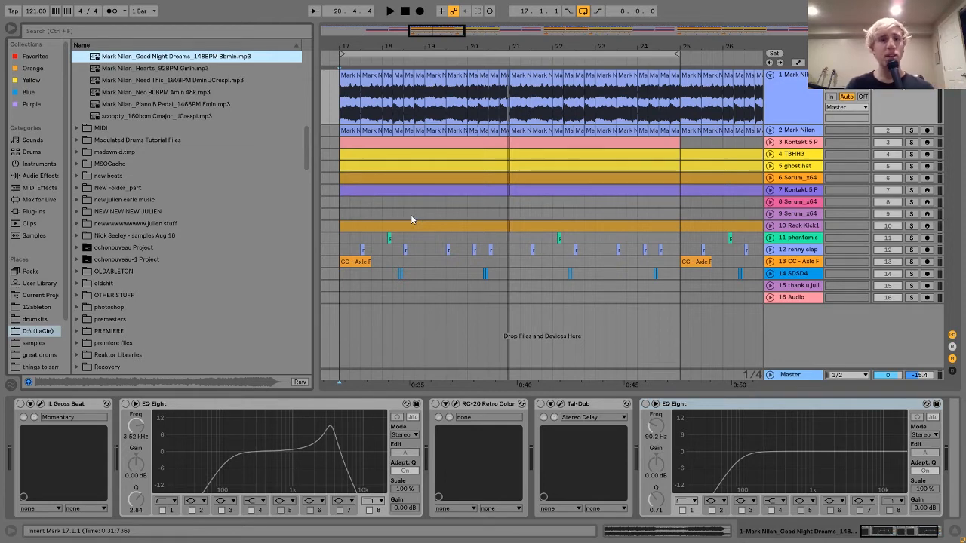
pyautogui.click(348, 46)
pyautogui.moveTo(347, 46); pyautogui.dragTo(347, 61)
pyautogui.press('space')
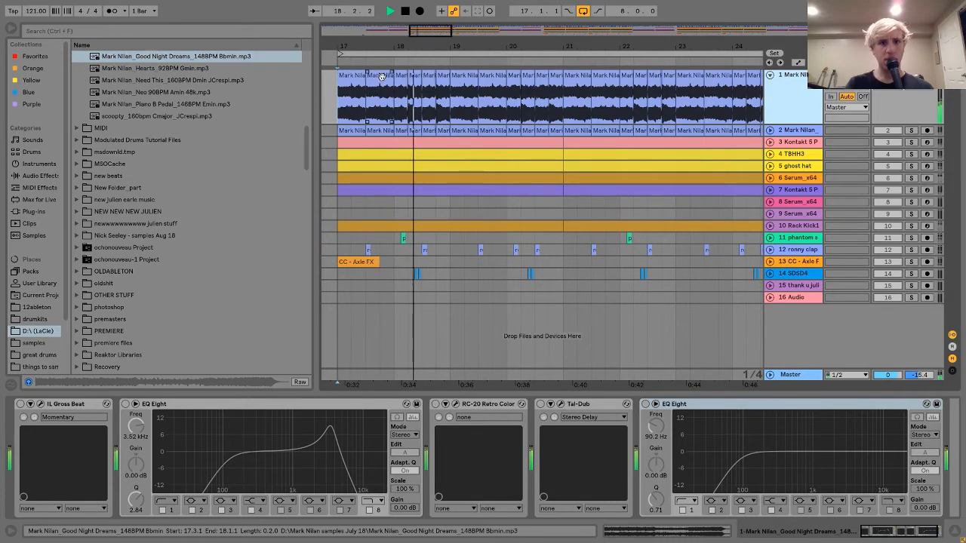
pyautogui.press('space')
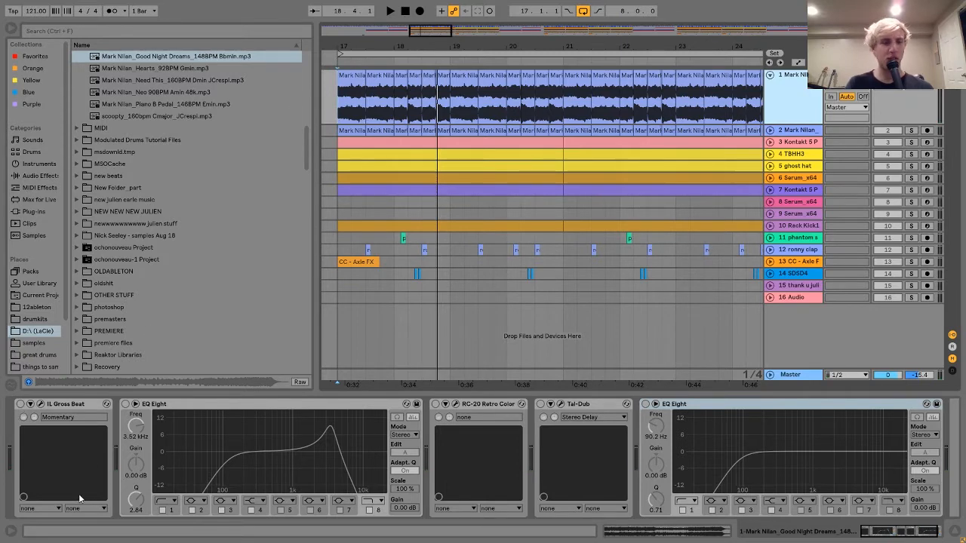
# Step: Audition the first track with Gross Beat switched on, and bypass the effect again
pyautogui.click(20, 405)
pyautogui.press('space')
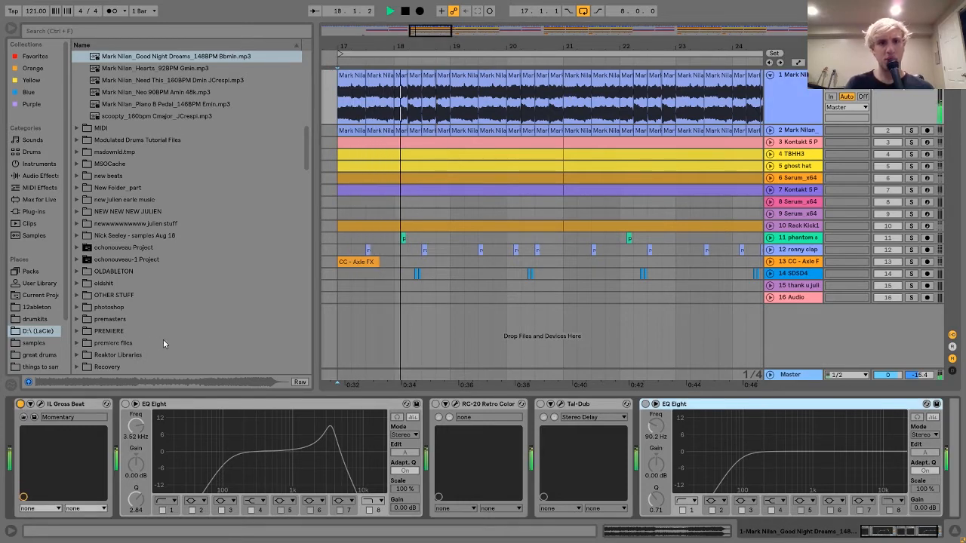
pyautogui.press('space')
pyautogui.click(20, 405)
# Step: Play the first track from the one-beat chop at bar 18 and select the matching chop at bar 20
pyautogui.click(355, 108)
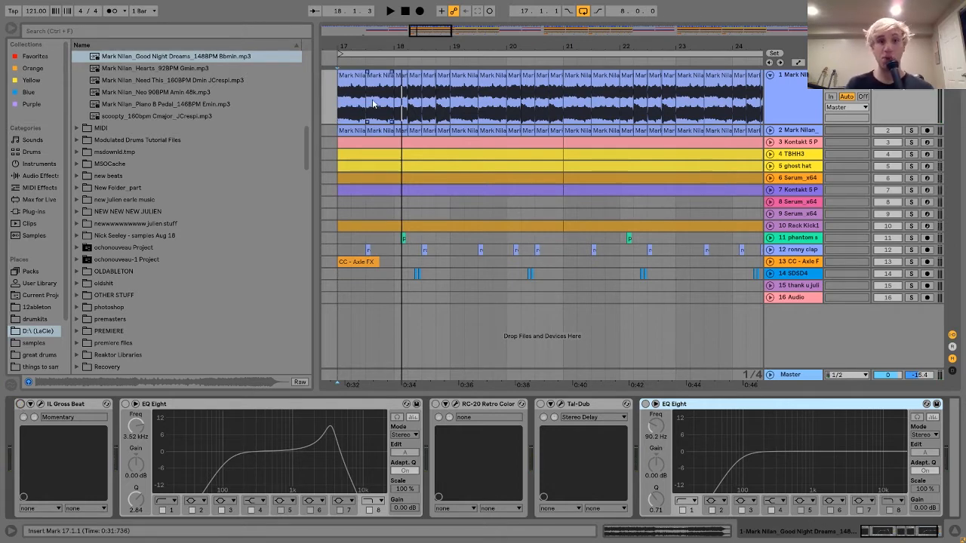
pyautogui.click(352, 80)
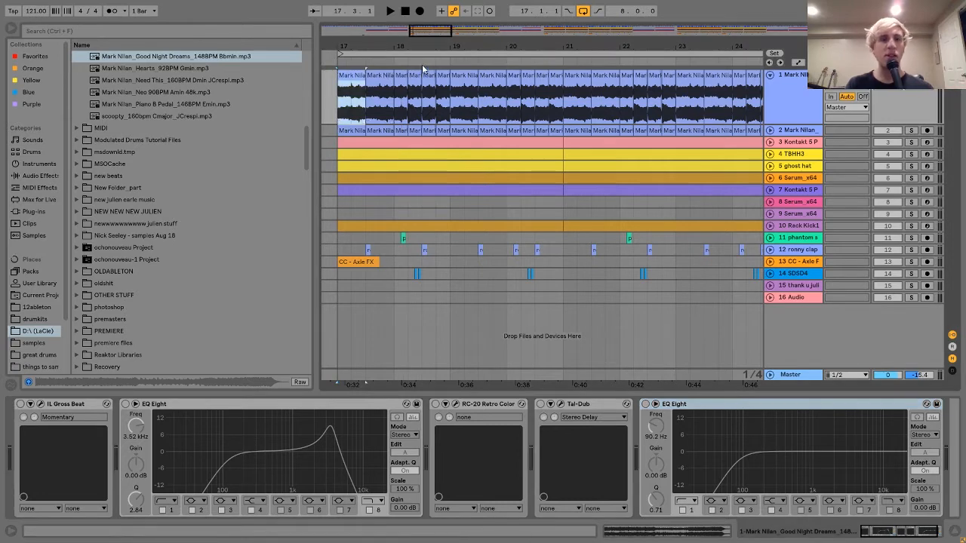
pyautogui.moveTo(406, 44)
pyautogui.mouseDown()
pyautogui.moveTo(406, 72)
pyautogui.moveTo(434, 62)
pyautogui.moveTo(412, 52)
pyautogui.mouseUp()
pyautogui.click(414, 86)
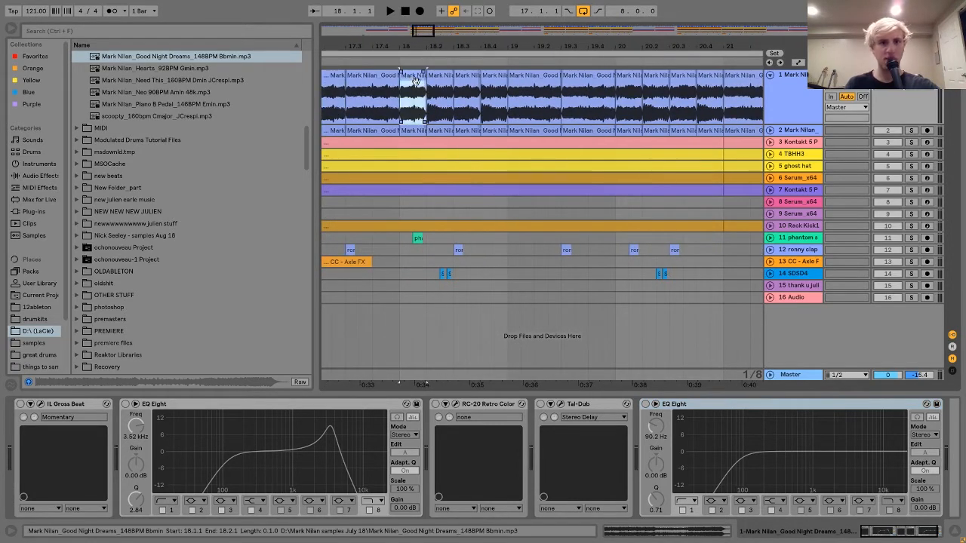
pyautogui.press('space')
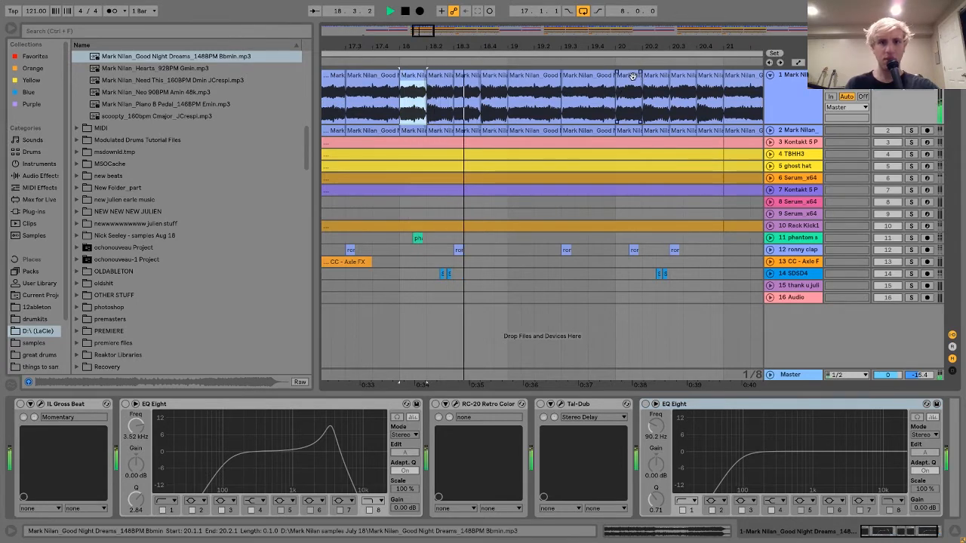
pyautogui.click(628, 77)
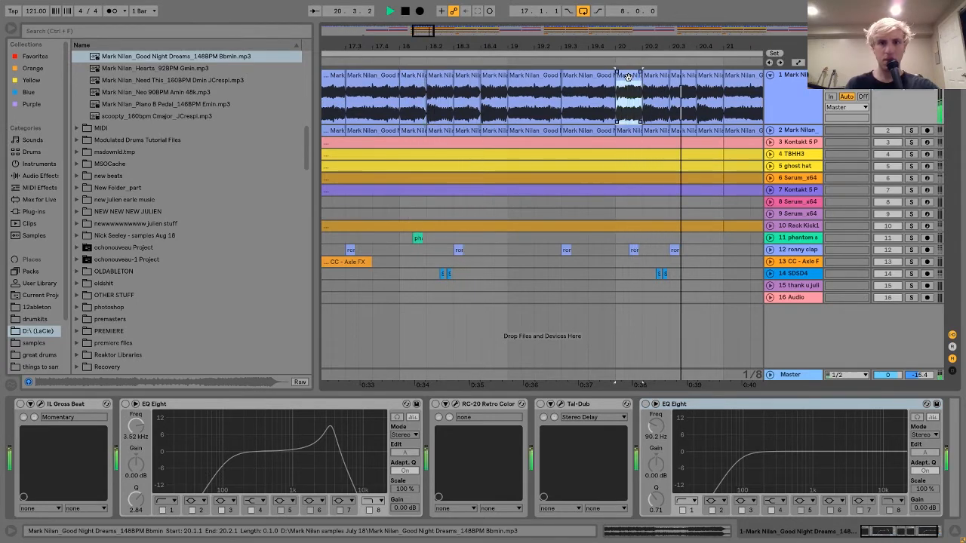
pyautogui.press('space')
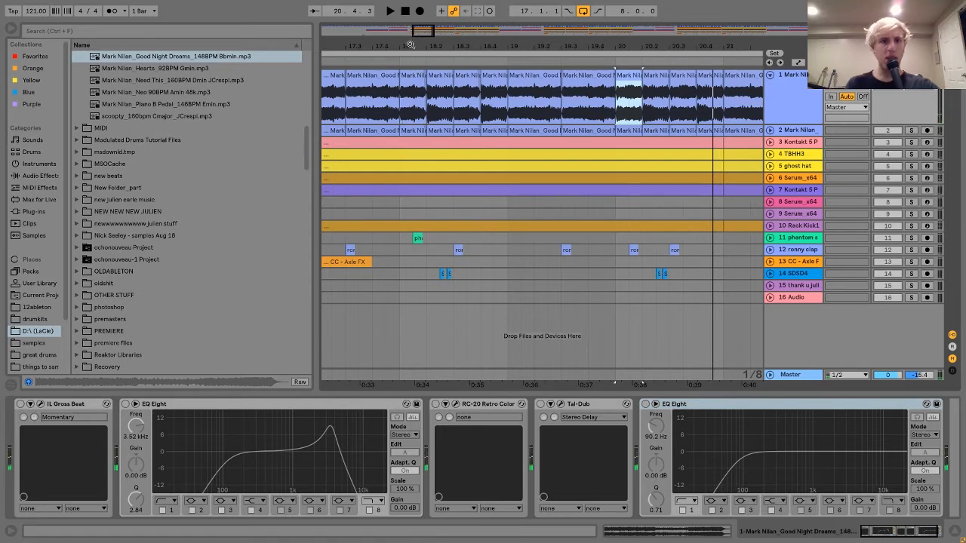
# Step: Inspect the clip settings of the chops at 18.1 and 18.2, checking their transposition
pyautogui.moveTo(410, 46); pyautogui.dragTo(436, 74)
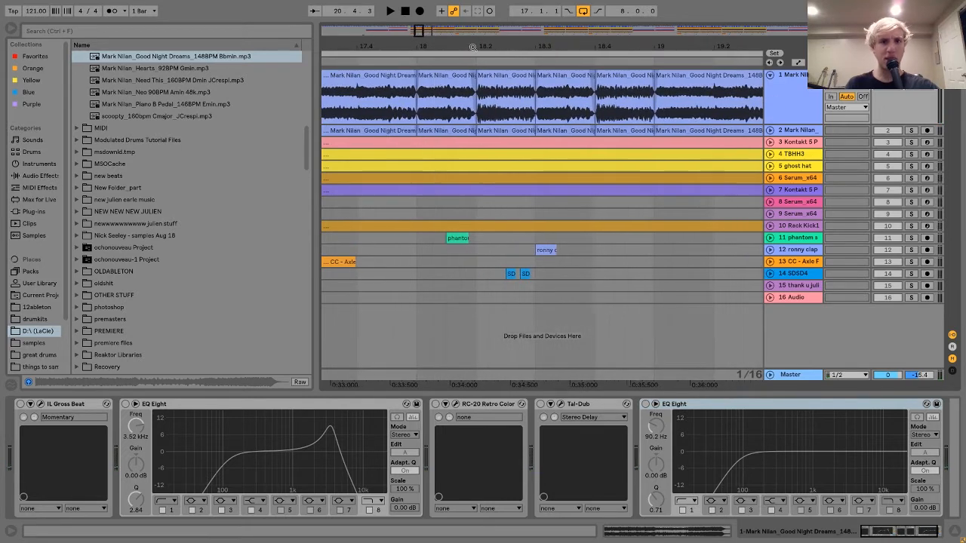
pyautogui.doubleClick(444, 79)
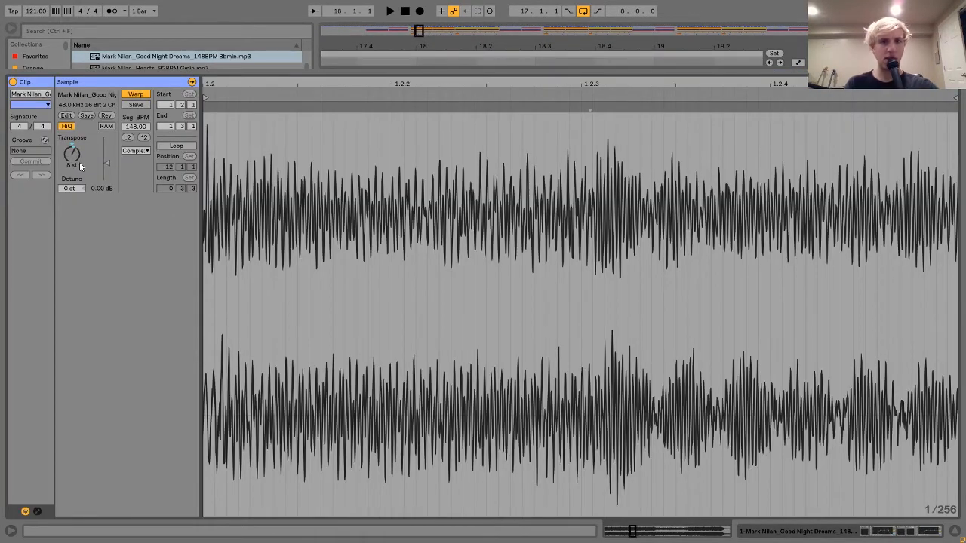
pyautogui.click(844, 531)
pyautogui.doubleClick(512, 82)
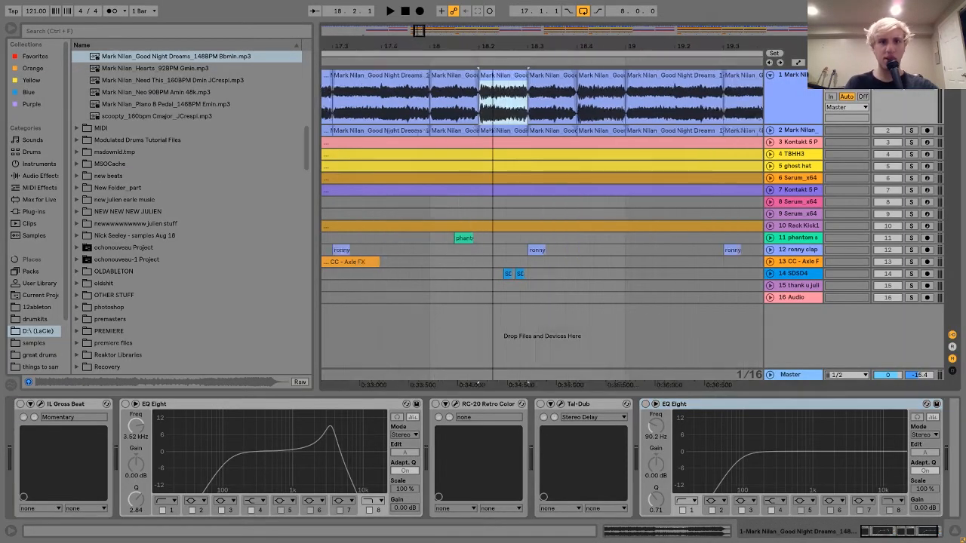
pyautogui.moveTo(493, 47); pyautogui.dragTo(493, 42)
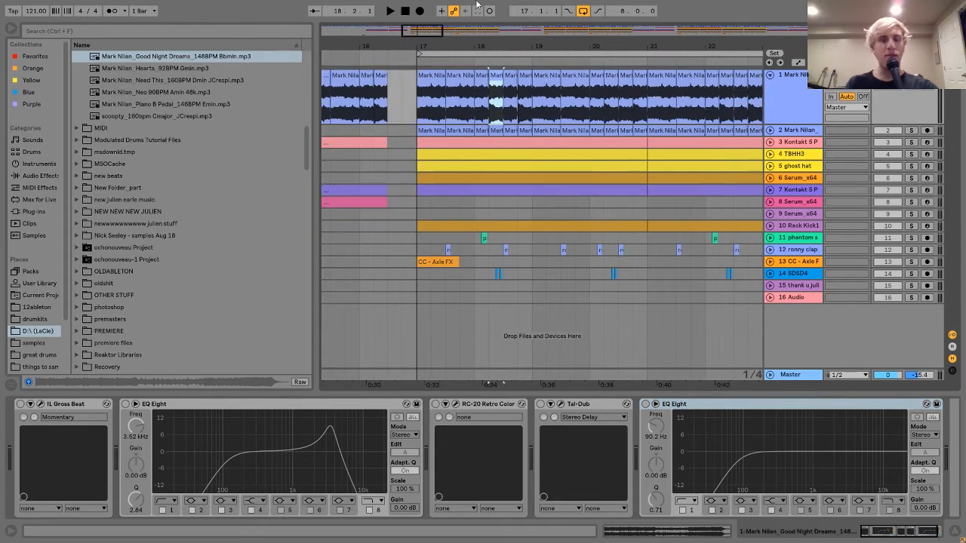
# Step: Replay the first track from the chop at bar 18 and examine that chop's transpose setting and waveform
pyautogui.click(479, 81)
pyautogui.press('space')
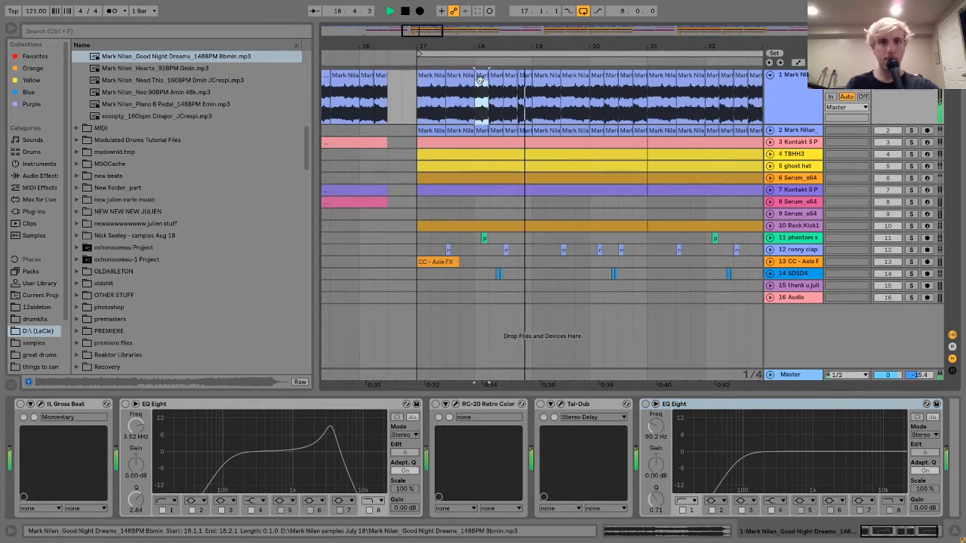
pyautogui.press('space')
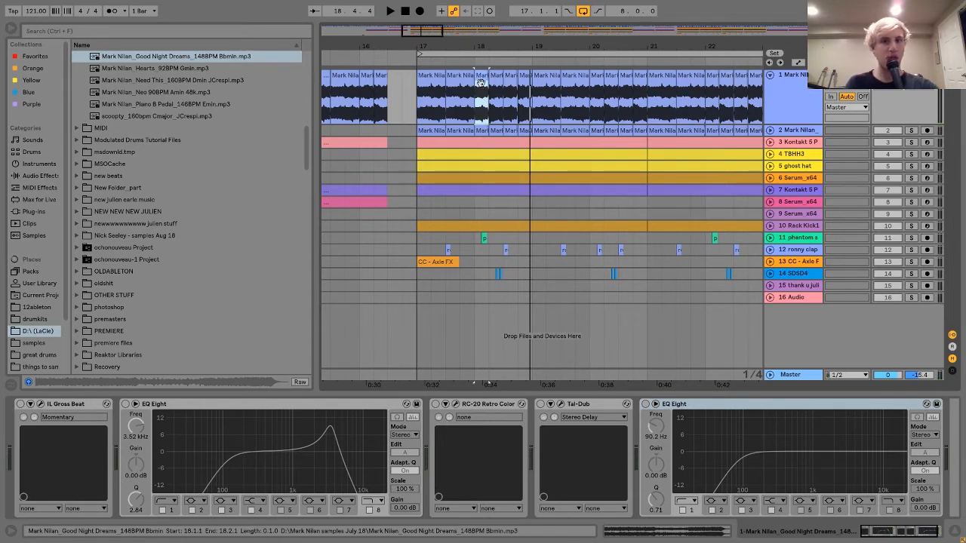
pyautogui.doubleClick(481, 81)
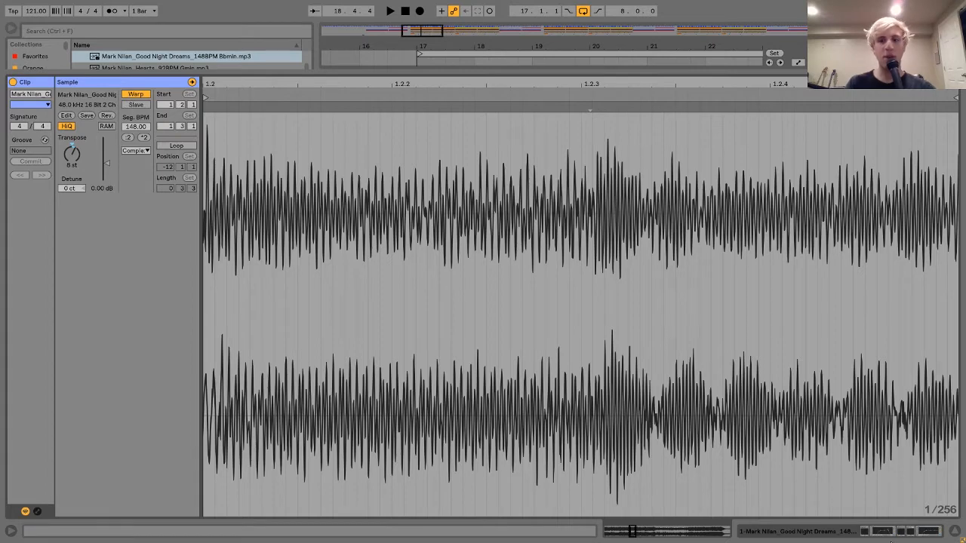
pyautogui.click(886, 533)
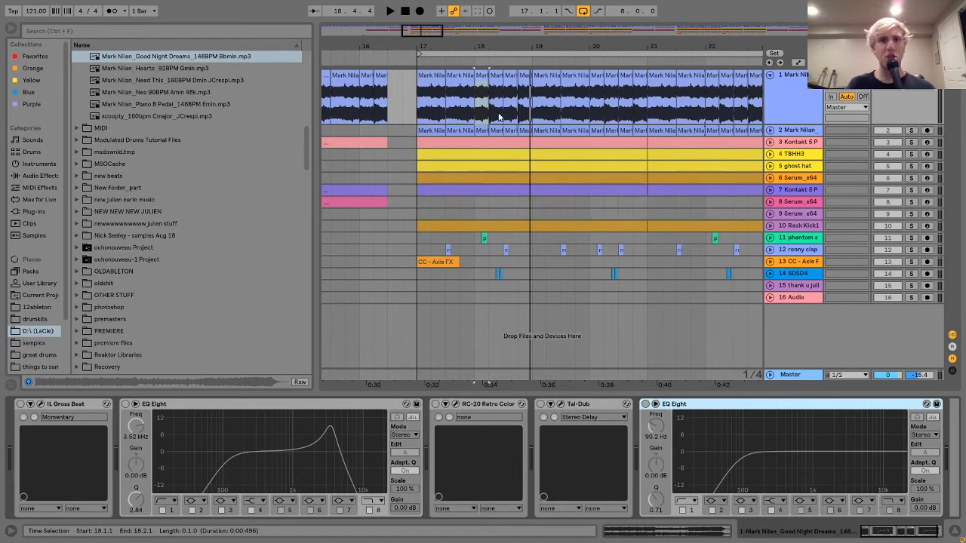
pyautogui.hscroll(1, 498, 117)
pyautogui.hscroll(1, 498, 117)
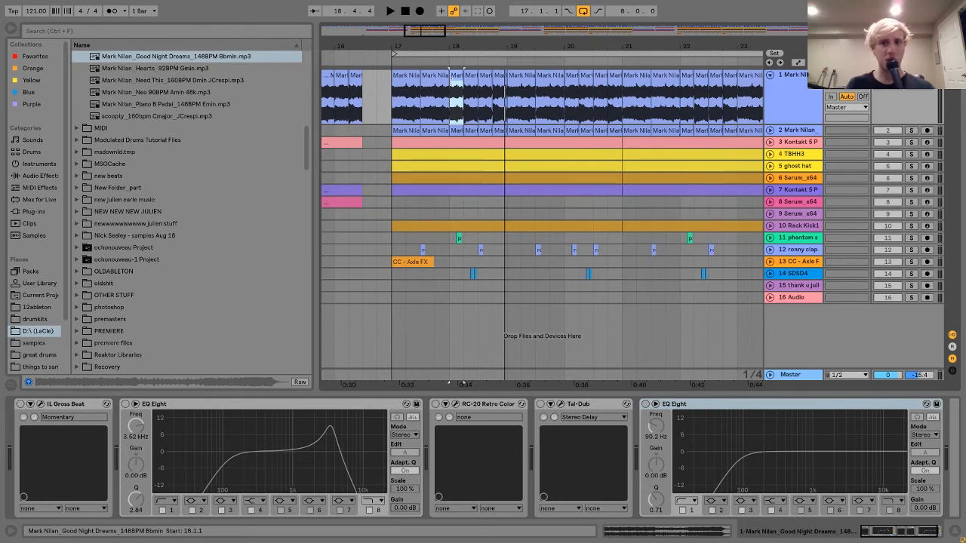
# Step: Replay the first track from the chop at bar 18, and select the half-bar chop at bar 17
pyautogui.press('space')
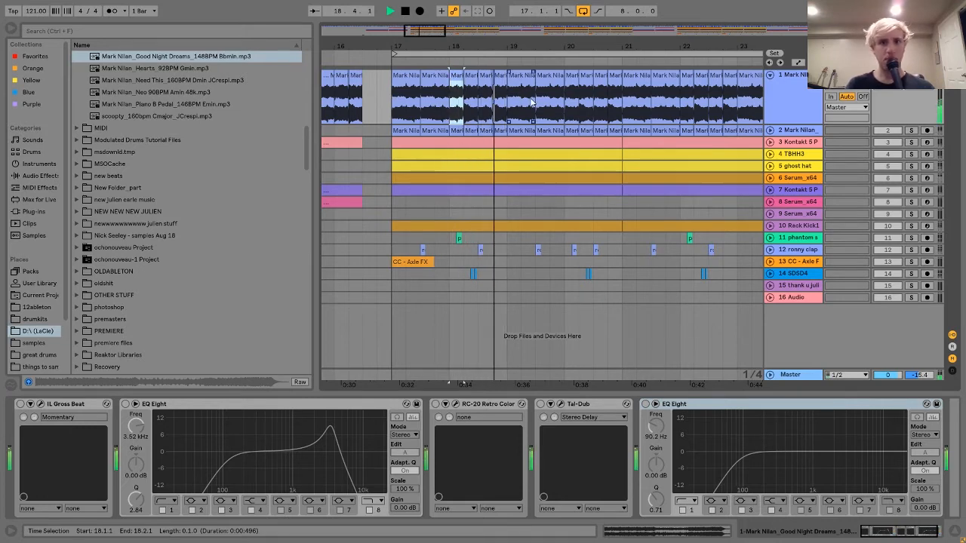
pyautogui.press('space')
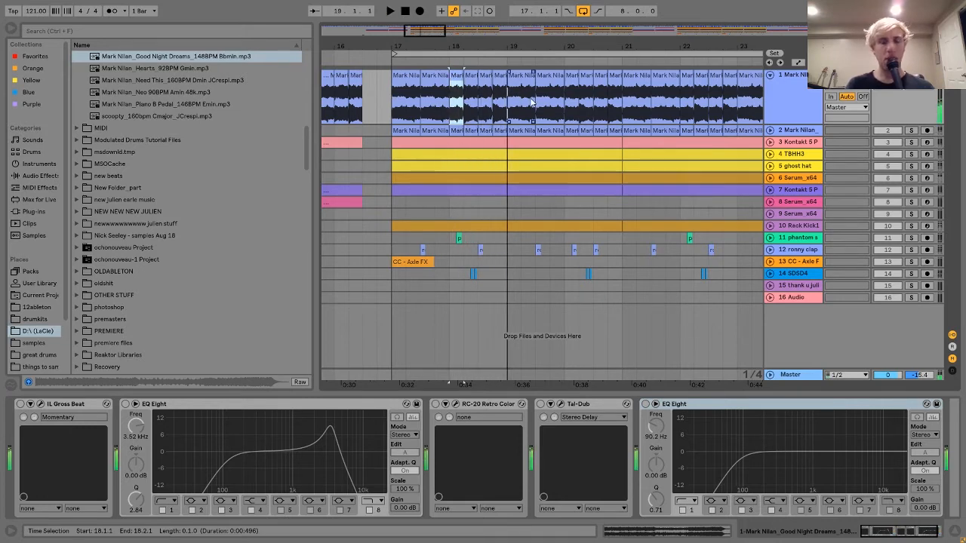
pyautogui.click(407, 79)
pyautogui.hscroll(2, 405, 82)
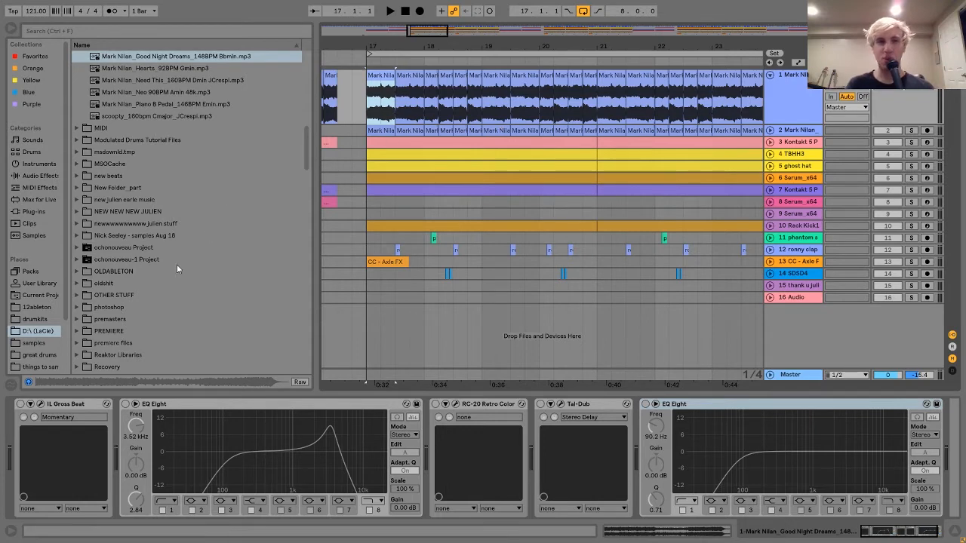
# Step: Compare the first track from bar 17 with Gross Beat bypassed and switched on, leaving the effect bypassed
pyautogui.click(21, 404)
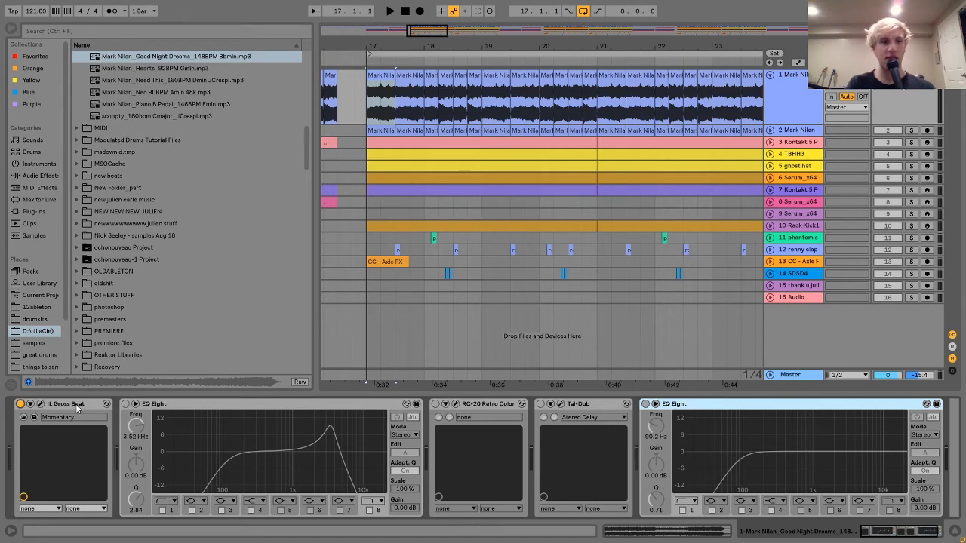
pyautogui.click(21, 405)
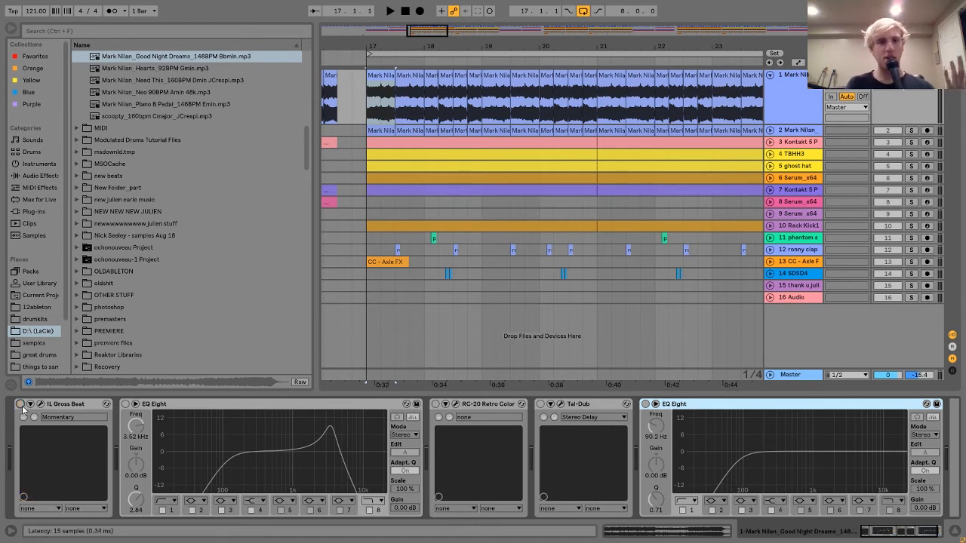
pyautogui.press('space')
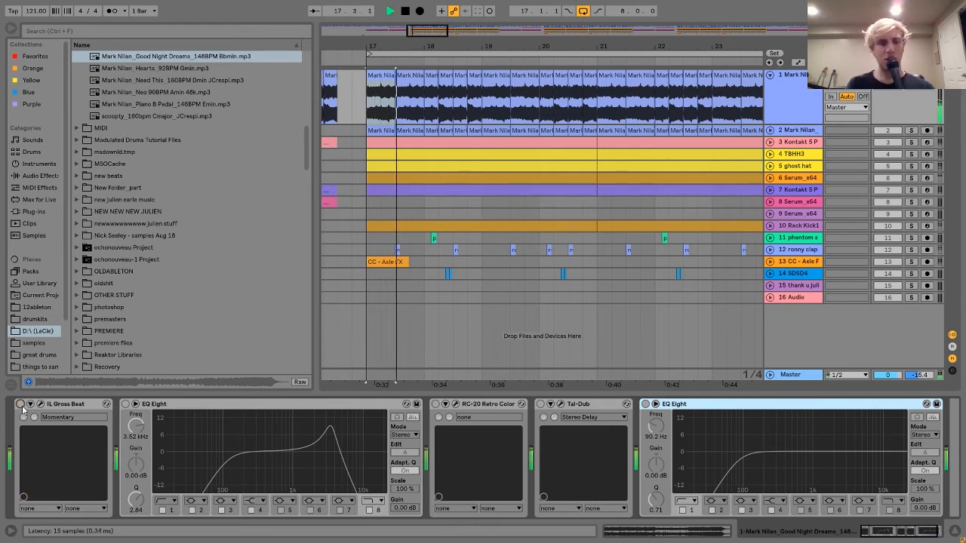
pyautogui.click(20, 404)
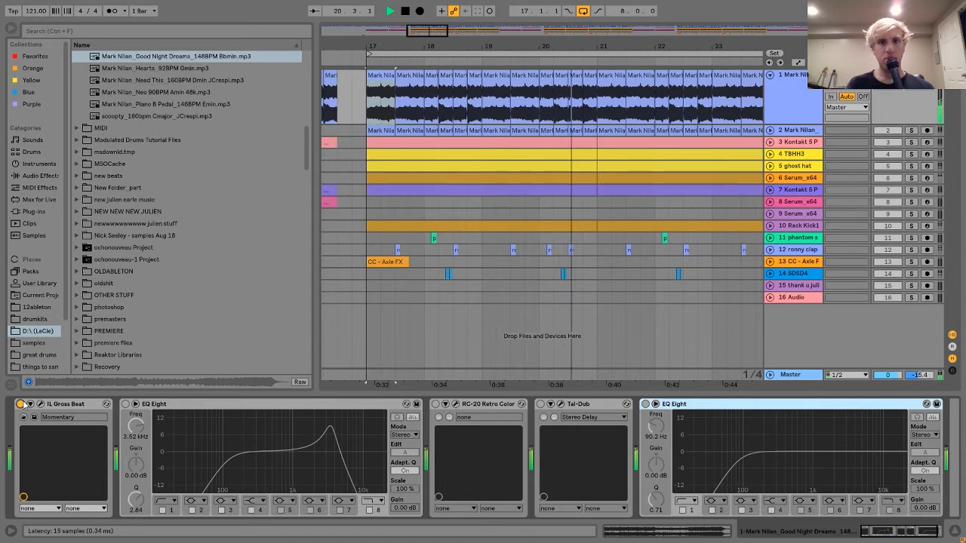
pyautogui.press('space')
pyautogui.click(21, 405)
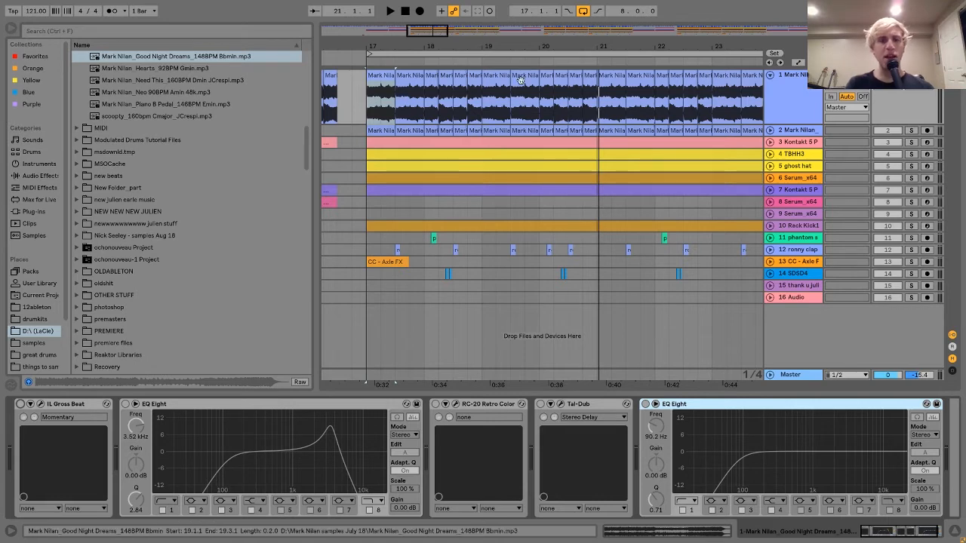
# Step: Examine the half-bar chops at 17.1 and 17.3, and play the first track from bar 17 with Gross Beat switched on
pyautogui.moveTo(561, 89); pyautogui.dragTo(549, 125)
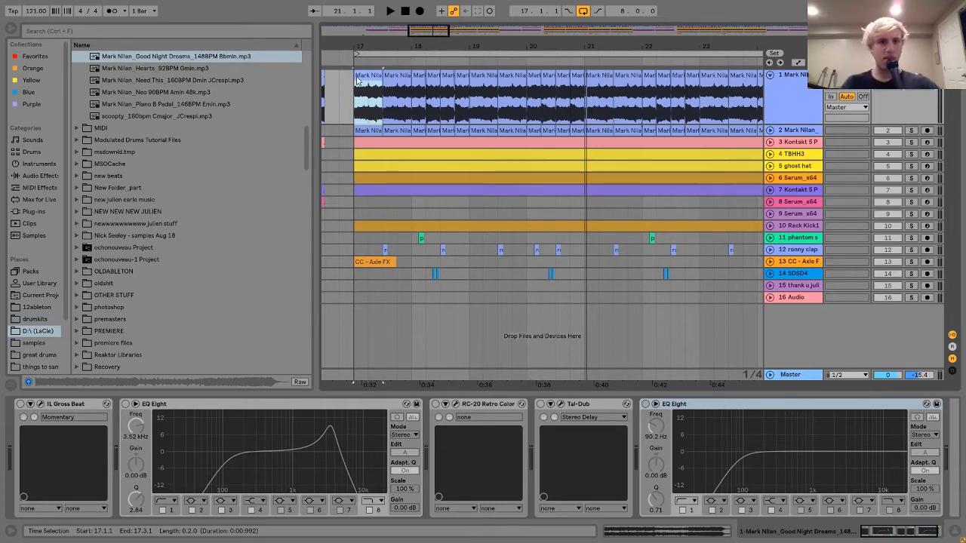
pyautogui.doubleClick(406, 105)
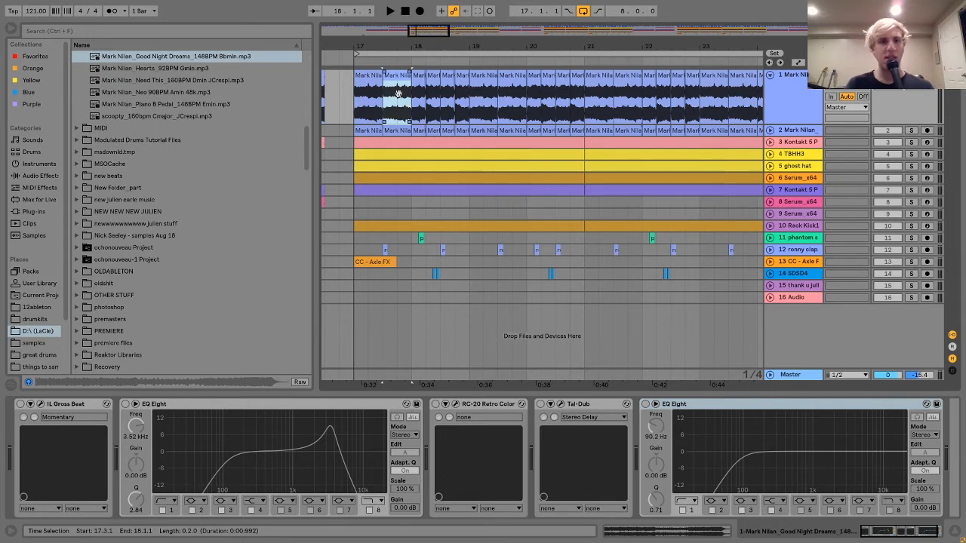
pyautogui.click(369, 77)
pyautogui.click(21, 405)
pyautogui.press('space')
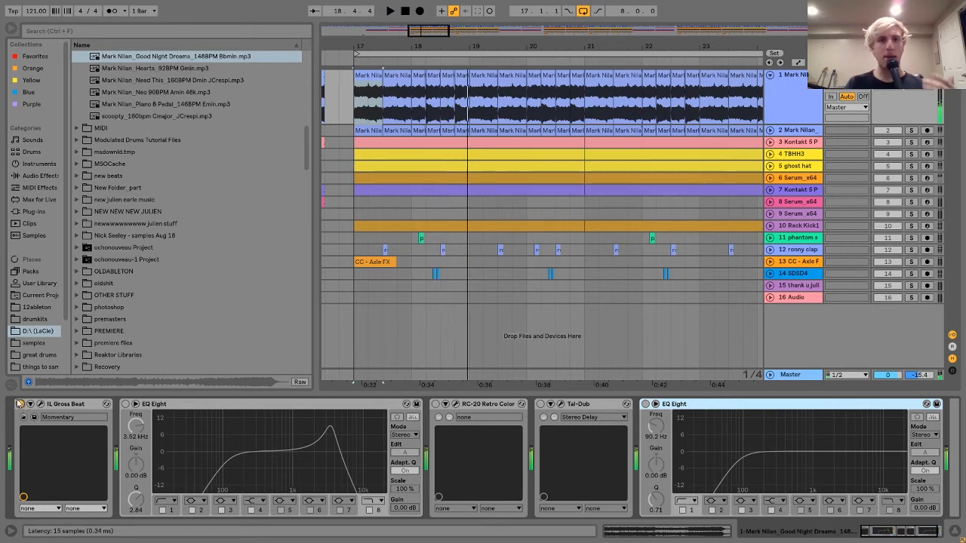
# Step: Audition the first track from the one-beat chop at bar 18, and leave Gross Beat switched on
pyautogui.click(420, 74)
pyautogui.press('space')
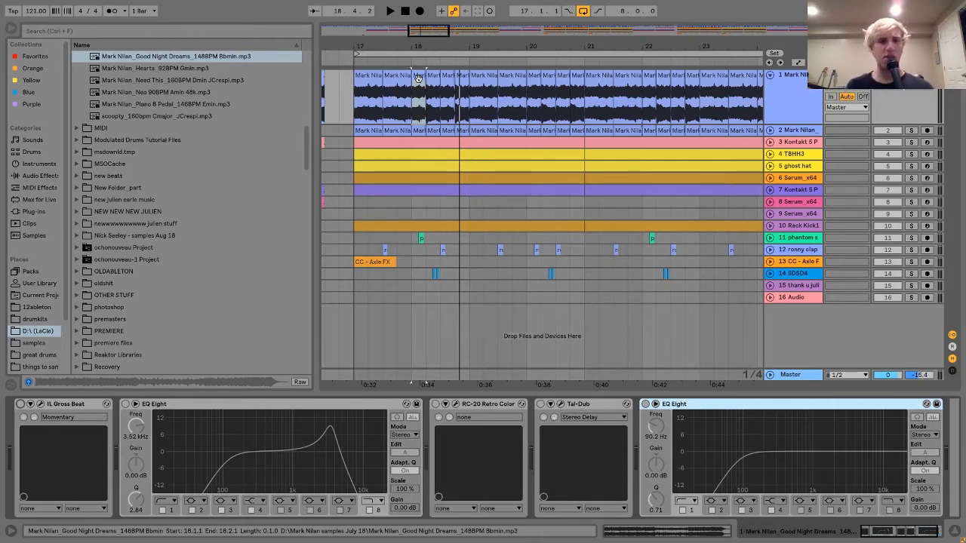
pyautogui.click(21, 405)
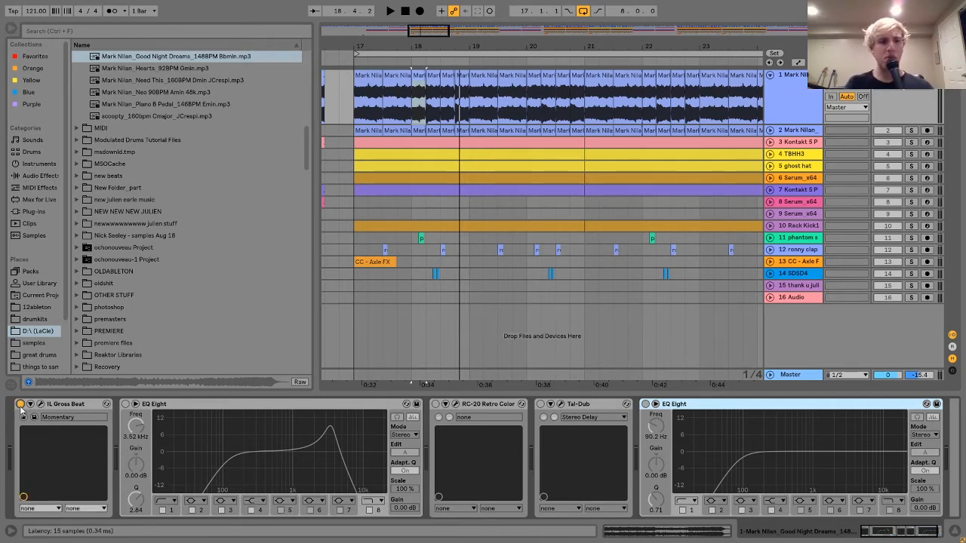
pyautogui.press('space')
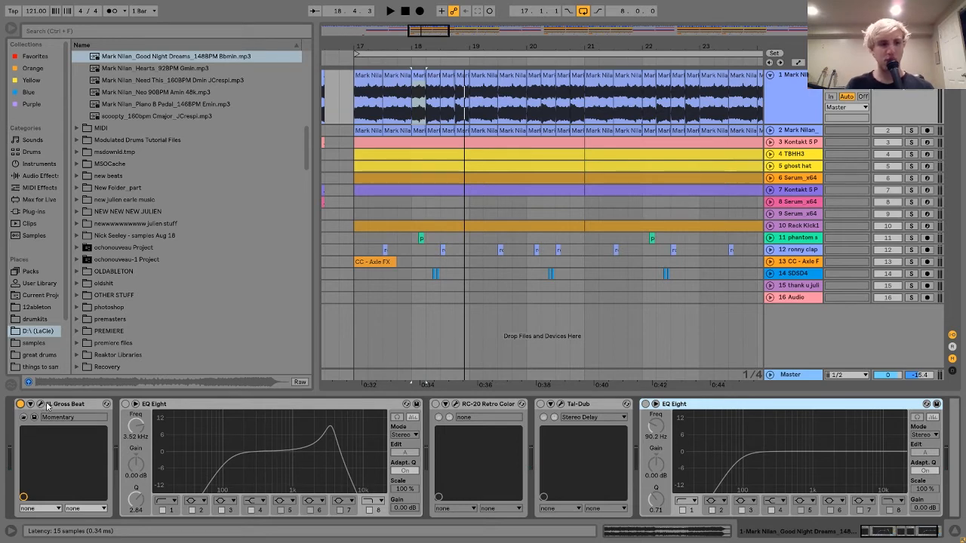
pyautogui.click(47, 405)
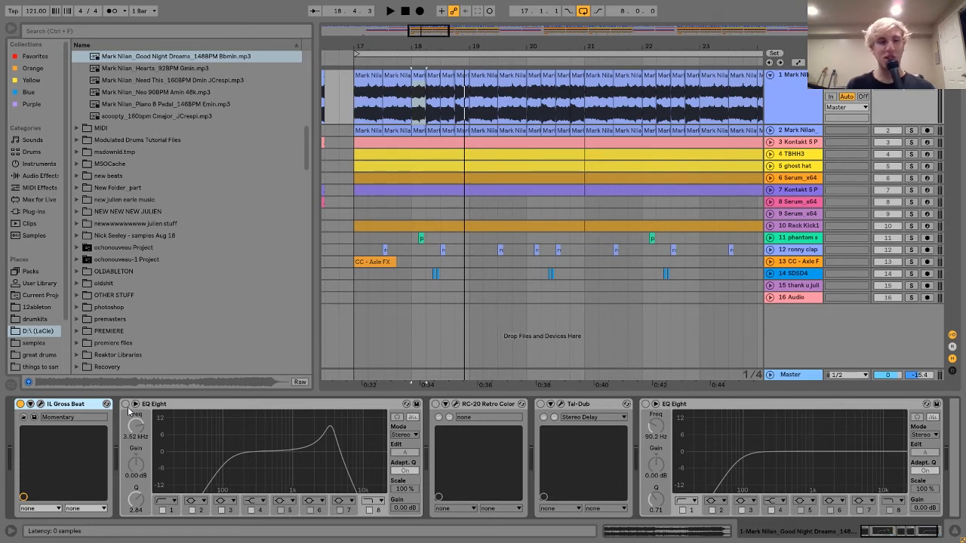
# Step: Select the half-bar chop at bar 17 and switch on the EQ Eight that follows Gross Beat
pyautogui.click(362, 79)
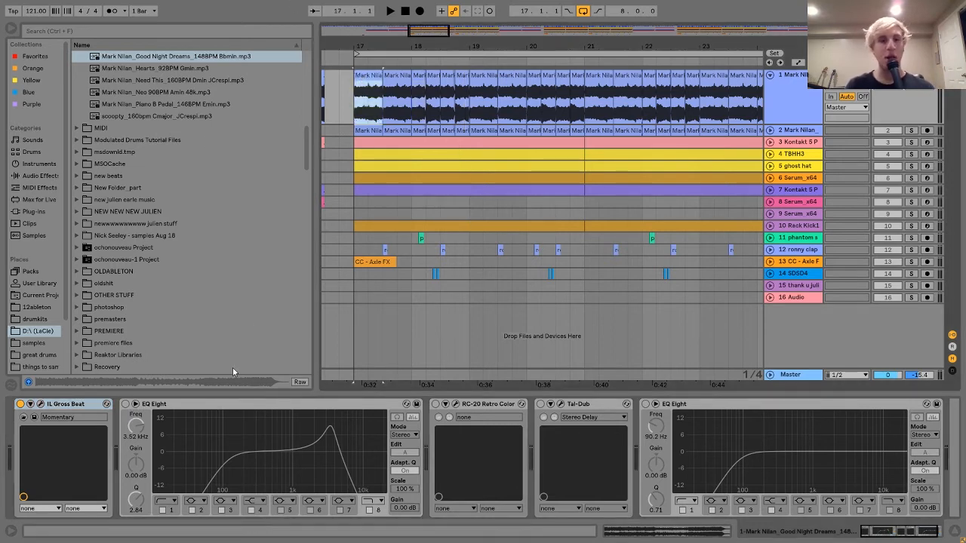
pyautogui.scroll(-2, 377, 469)
pyautogui.scroll(2, 377, 470)
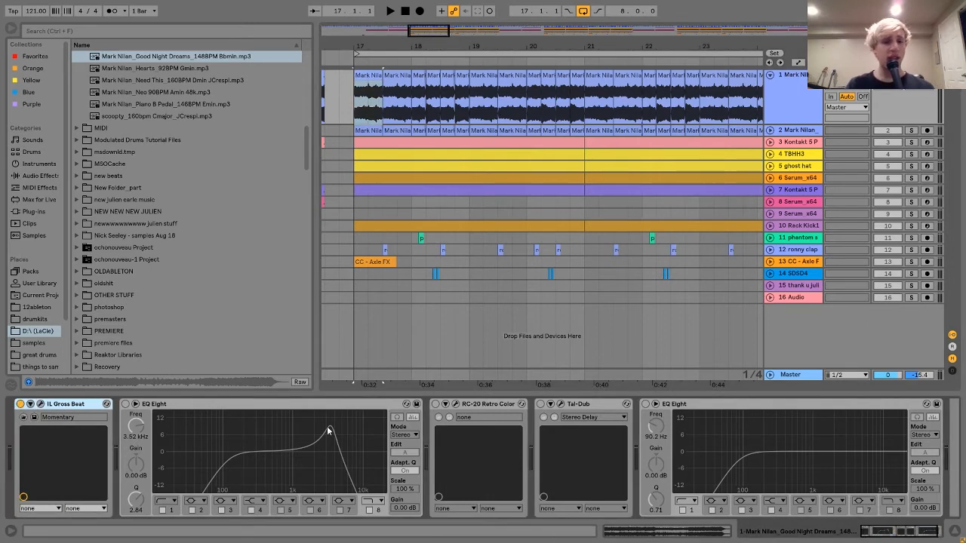
pyautogui.click(126, 405)
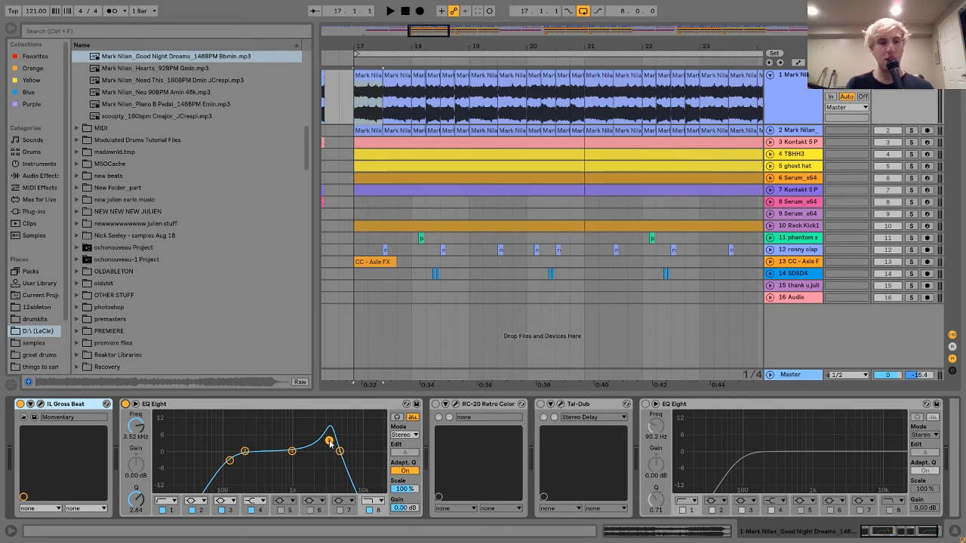
# Step: Try moving and boosting the first EQ Eight's high peak band while playing the track from bar 17, and undo the band changes
pyautogui.press('space')
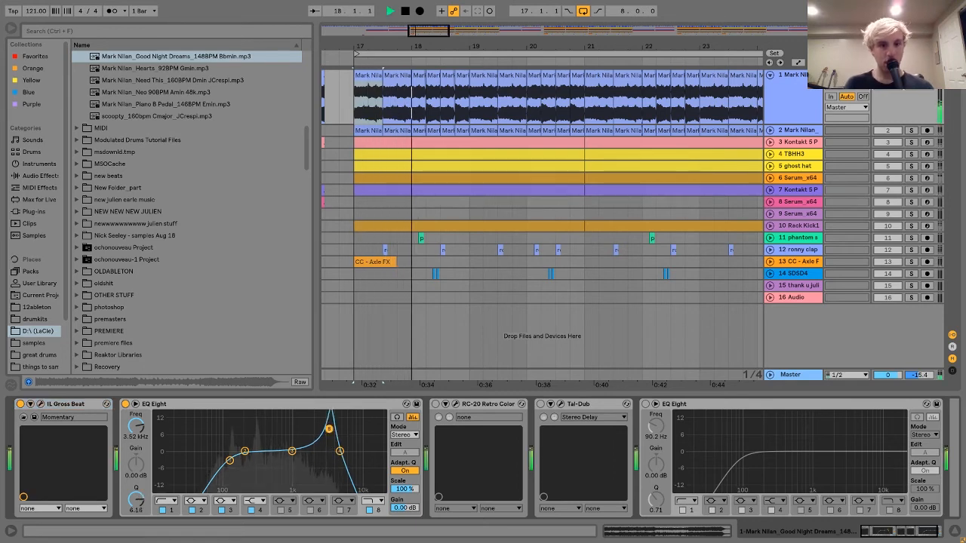
pyautogui.moveTo(329, 440)
pyautogui.mouseDown()
pyautogui.moveTo(326, 414)
pyautogui.moveTo(327, 446)
pyautogui.mouseUp()
pyautogui.press('space')
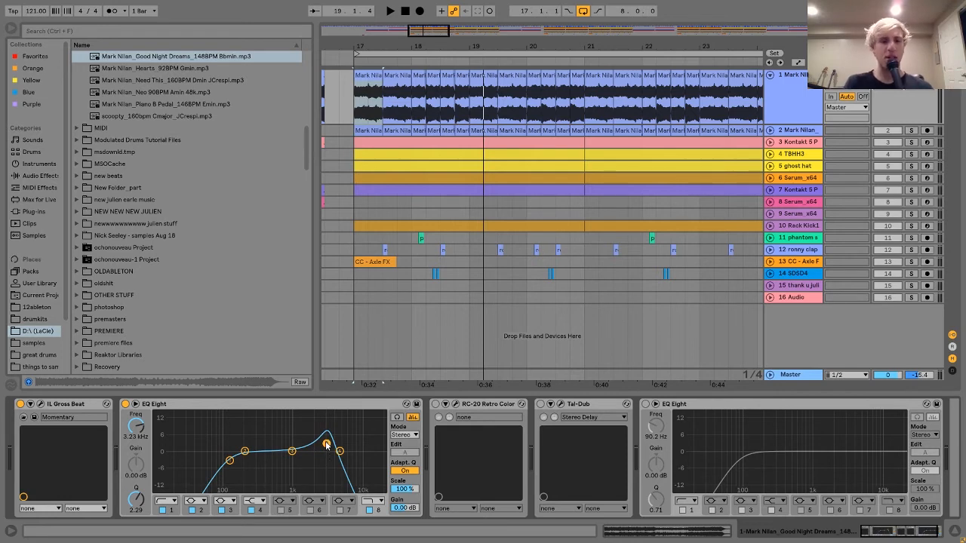
pyautogui.press('space')
pyautogui.moveTo(326, 444); pyautogui.dragTo(325, 417)
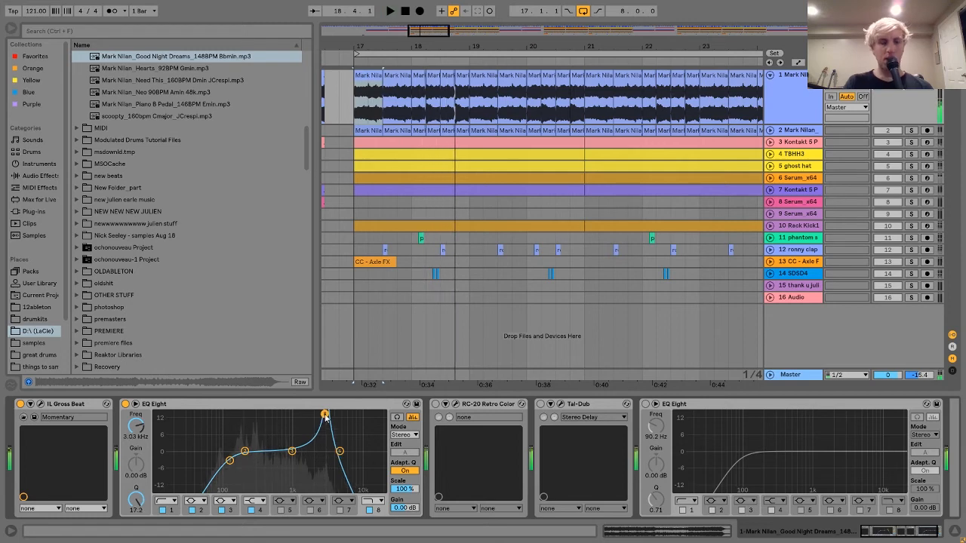
pyautogui.hotkey('ctrl', 'z')
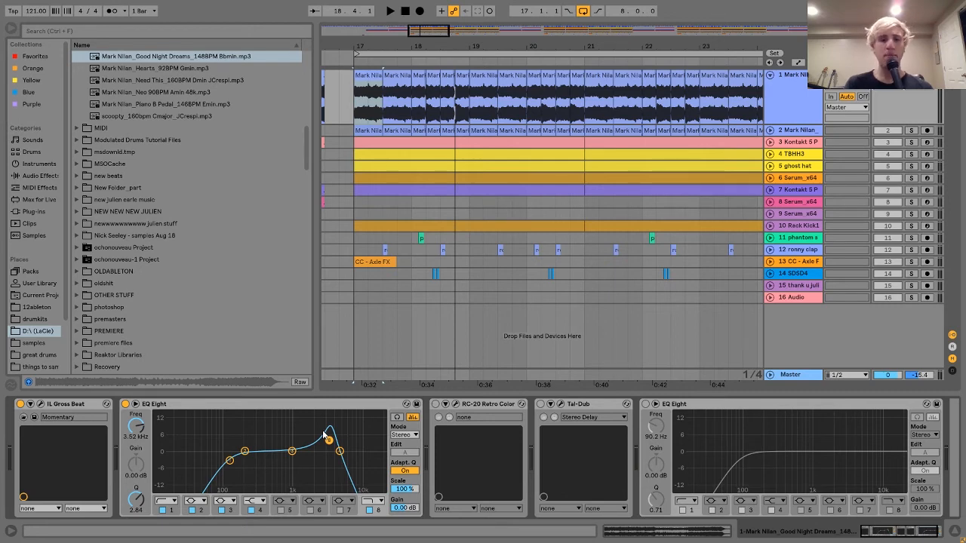
# Step: Switch on RC-20 Retro Color and audition the first track from bar 17 through its VHS preset
pyautogui.click(440, 417)
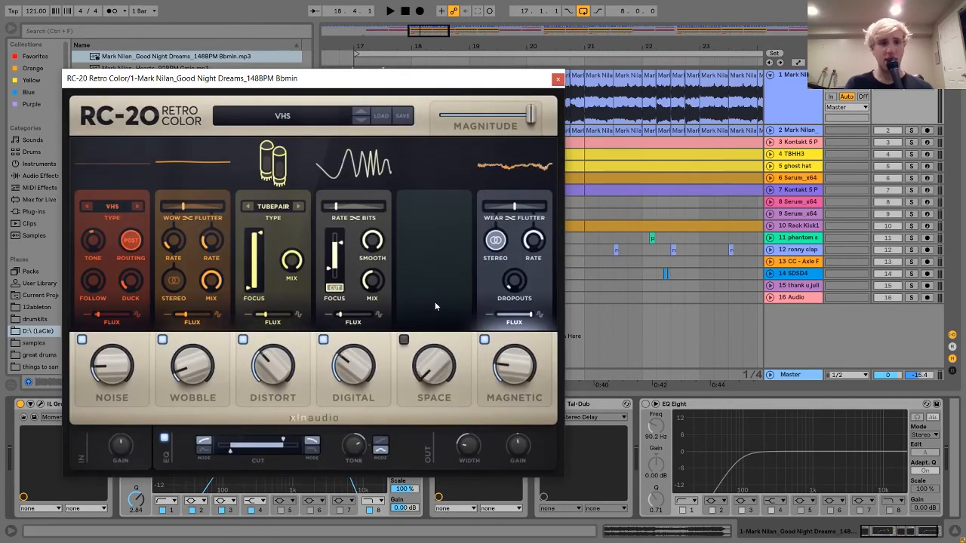
pyautogui.press('space')
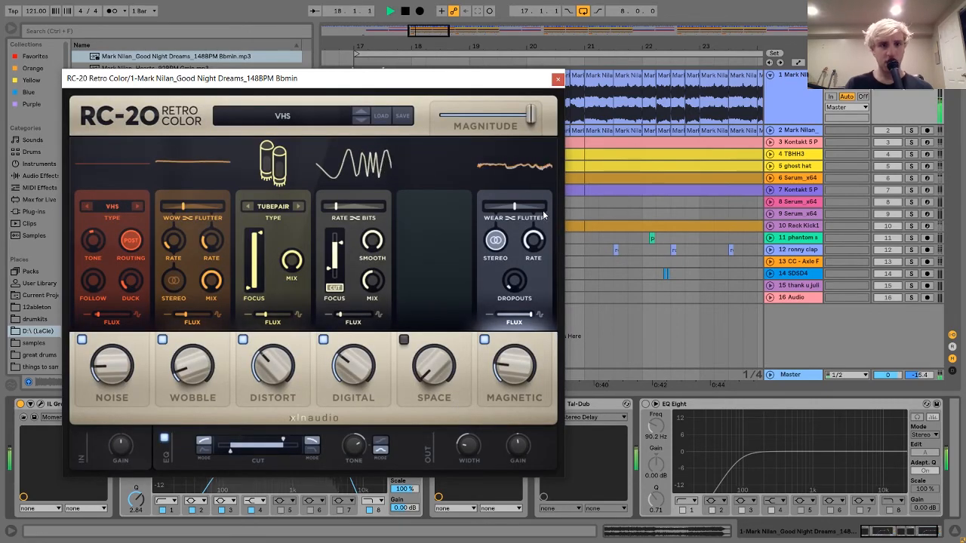
pyautogui.press('space')
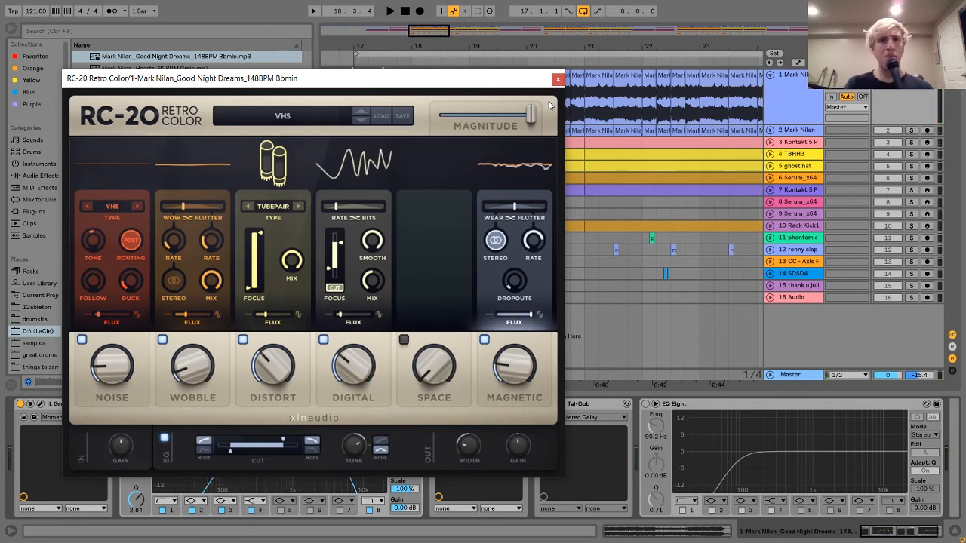
pyautogui.click(558, 78)
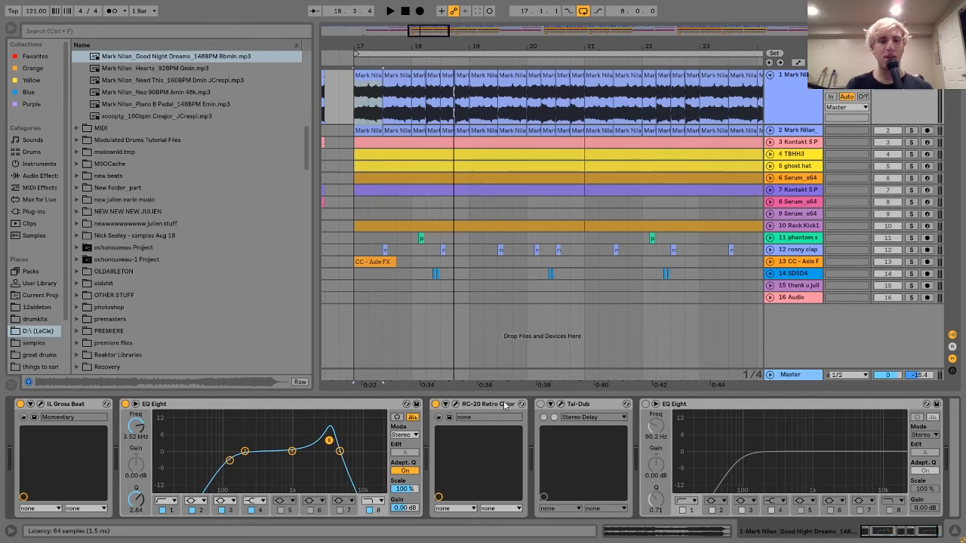
# Step: Review the VHS preset's modules in RC-20 Retro Color while replaying the first track from bar 17, and close the plug-in window
pyautogui.click(455, 405)
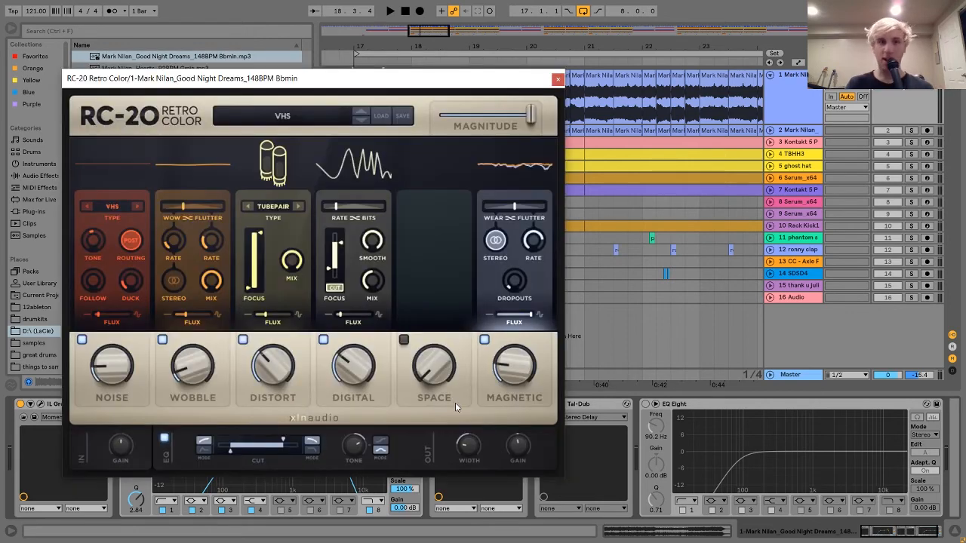
pyautogui.press('space')
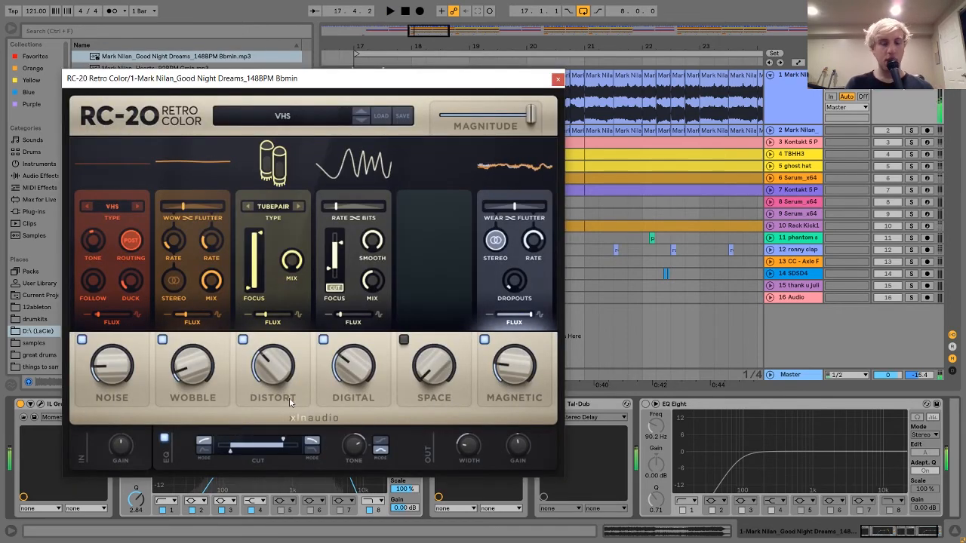
pyautogui.press('space')
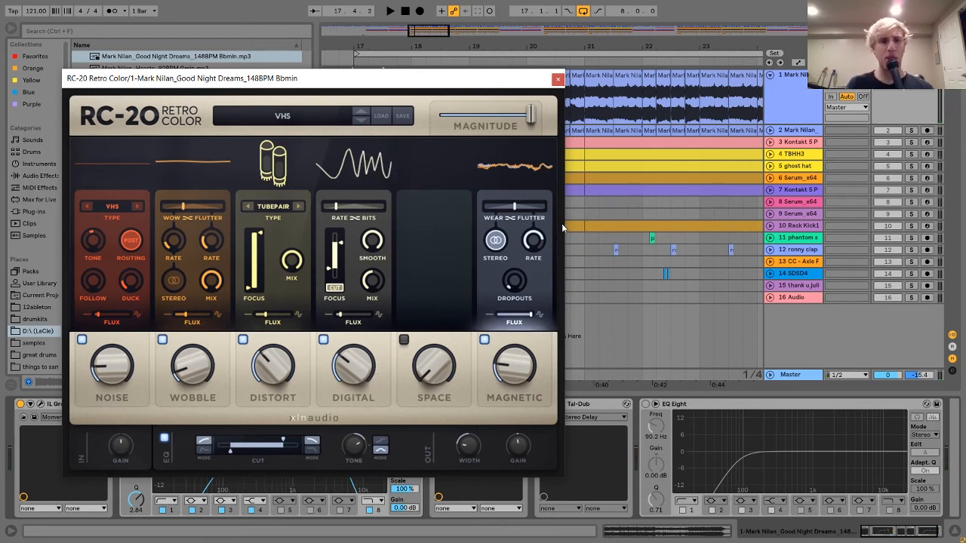
pyautogui.press('space')
pyautogui.click(558, 79)
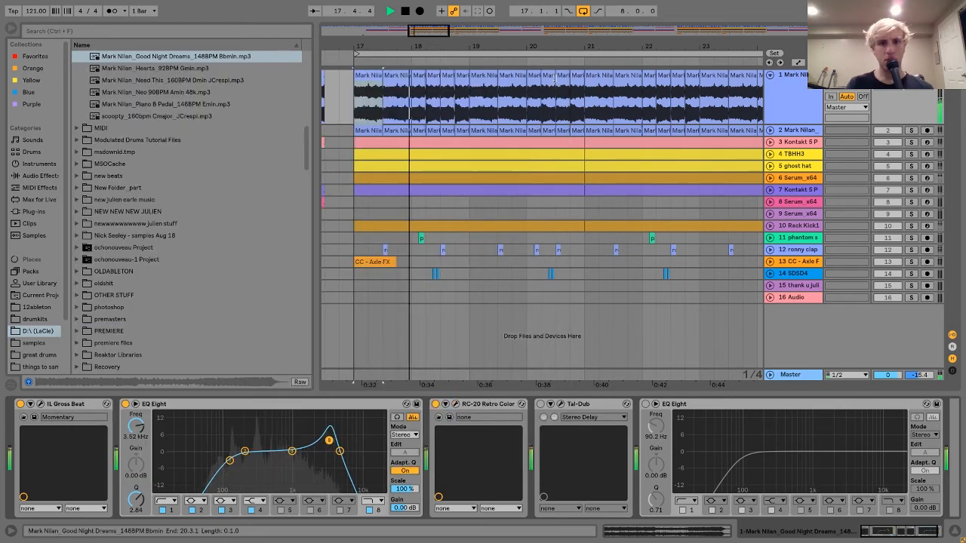
pyautogui.press('space')
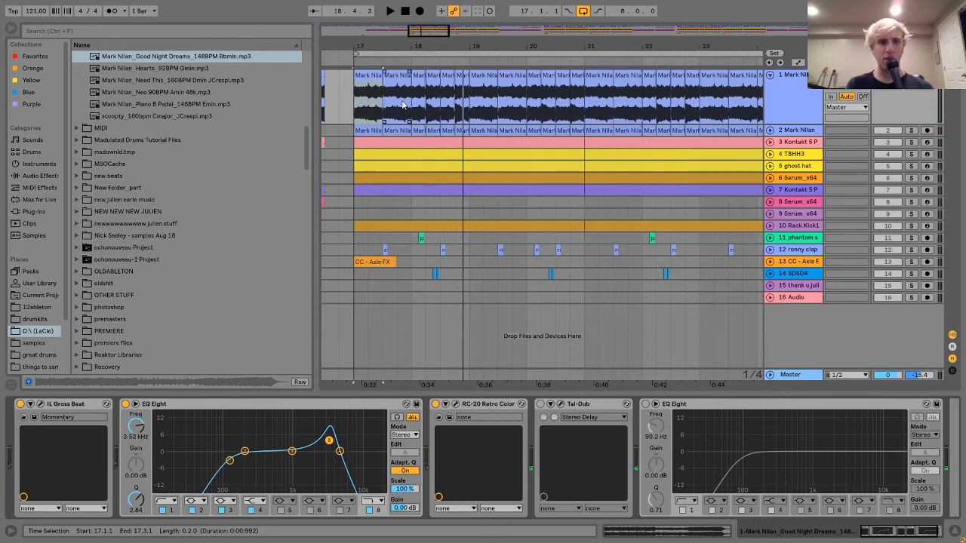
# Step: Play from bar 17, unsolo the first track to hear it within the full beat, and solo it again
pyautogui.click(168, 60)
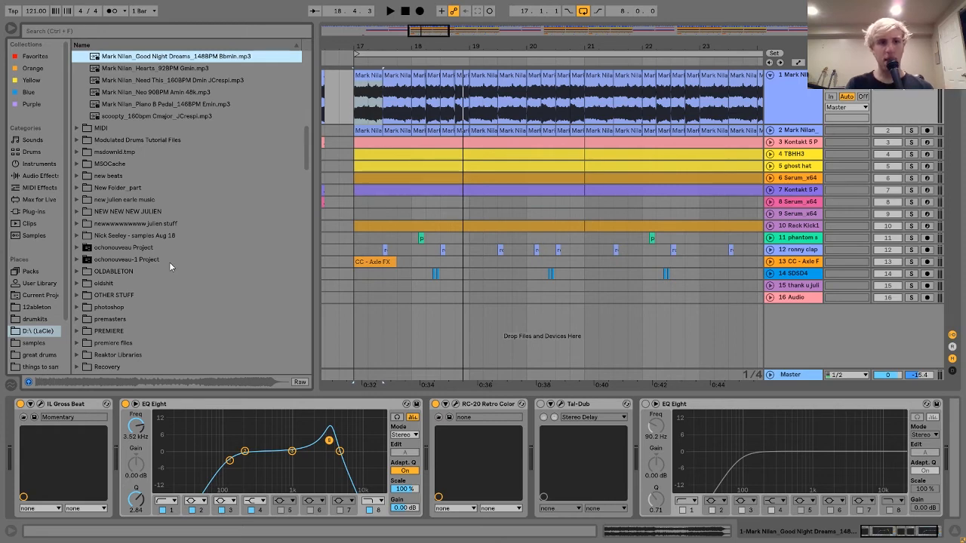
pyautogui.press('space')
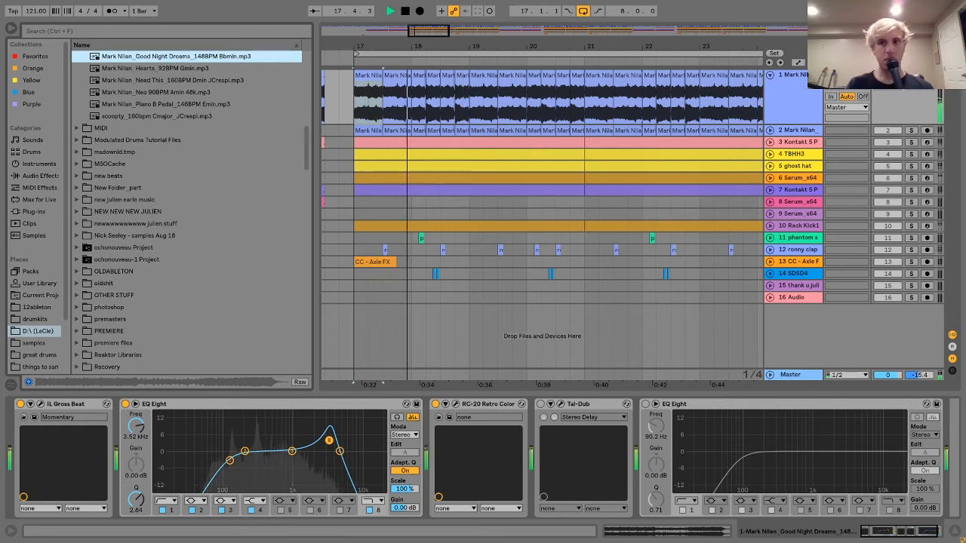
pyautogui.click(912, 76)
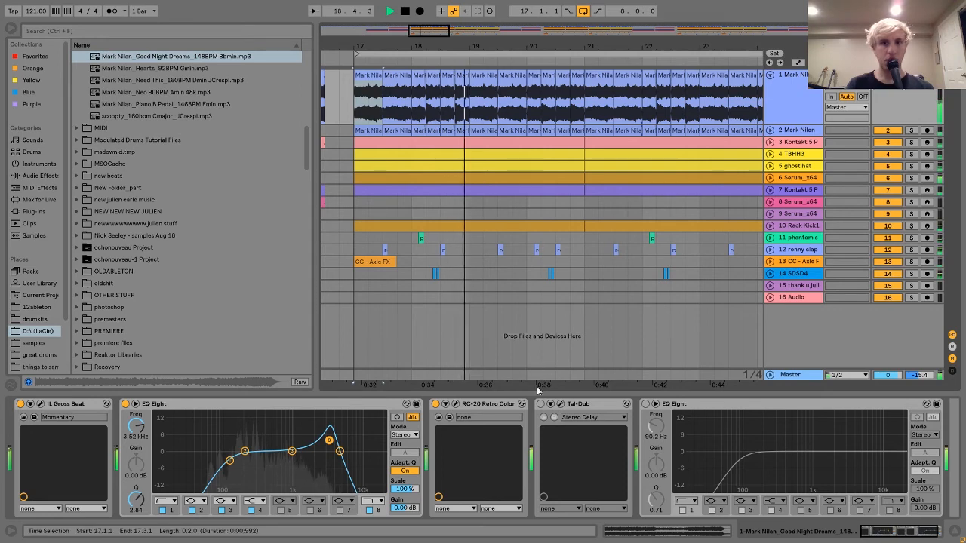
pyautogui.click(787, 88)
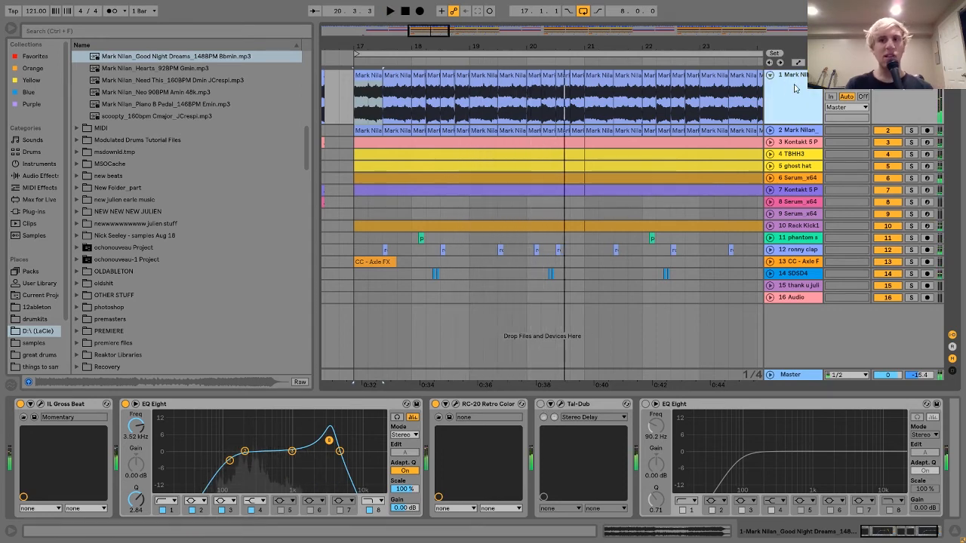
pyautogui.click(912, 77)
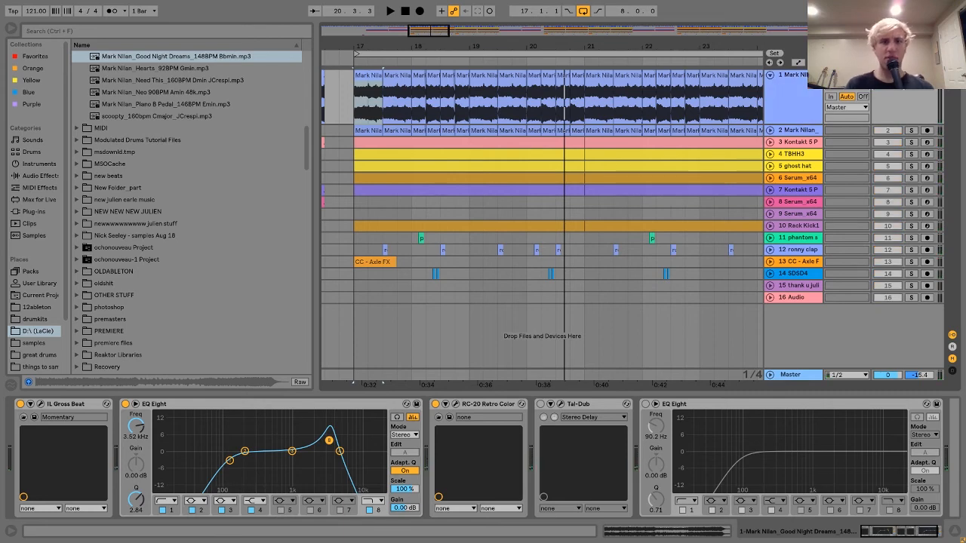